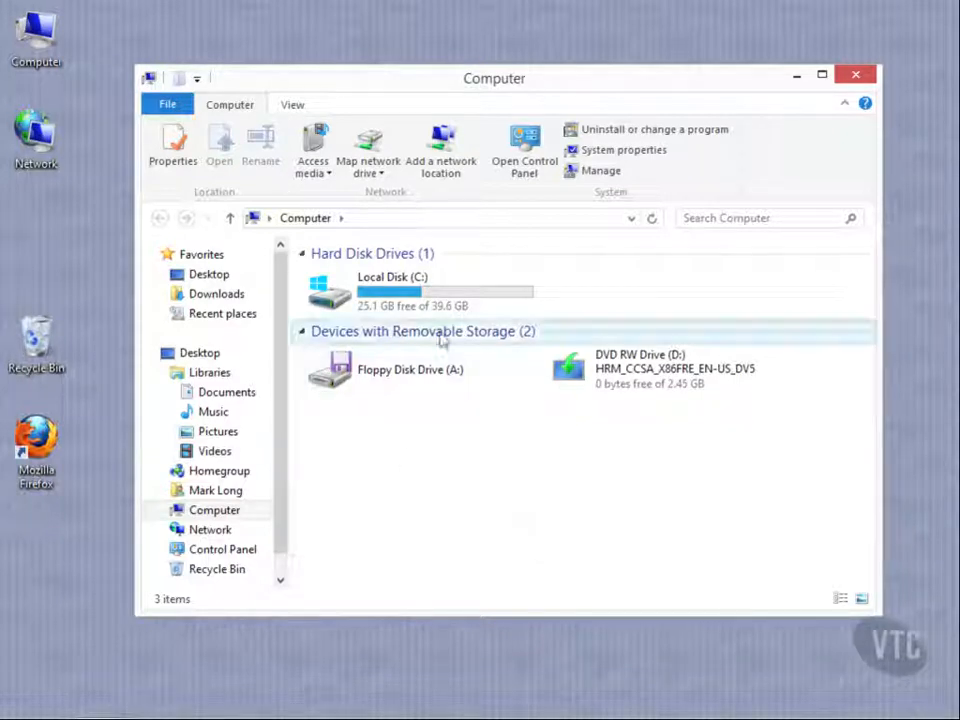
# Open Local Disk (C:), and switch to the Documents library
pyautogui.doubleClick(414, 304)
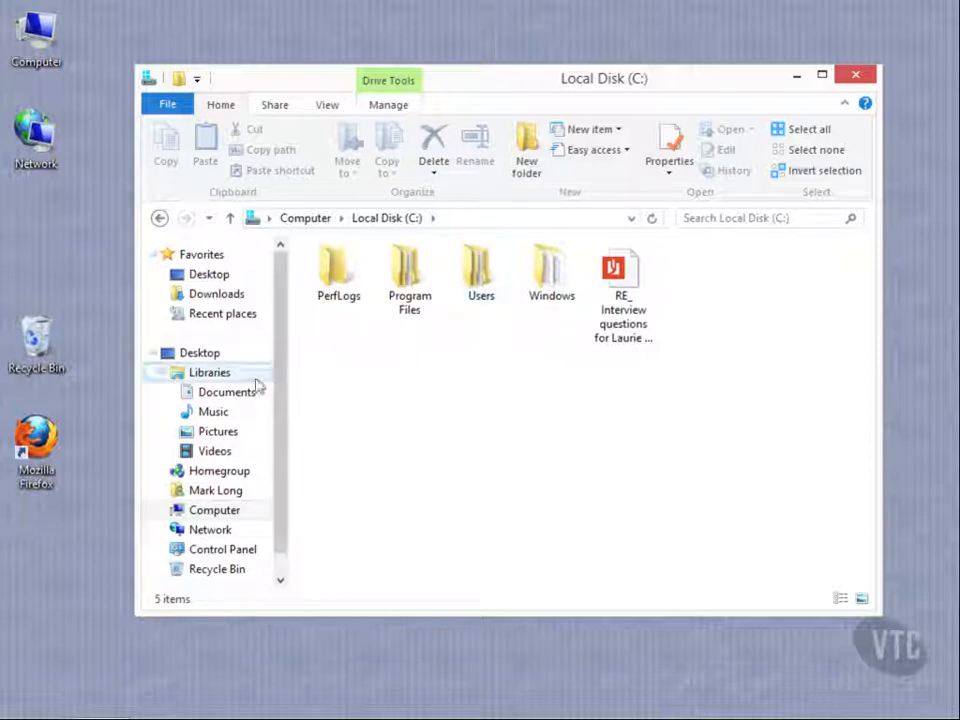
pyautogui.click(226, 392)
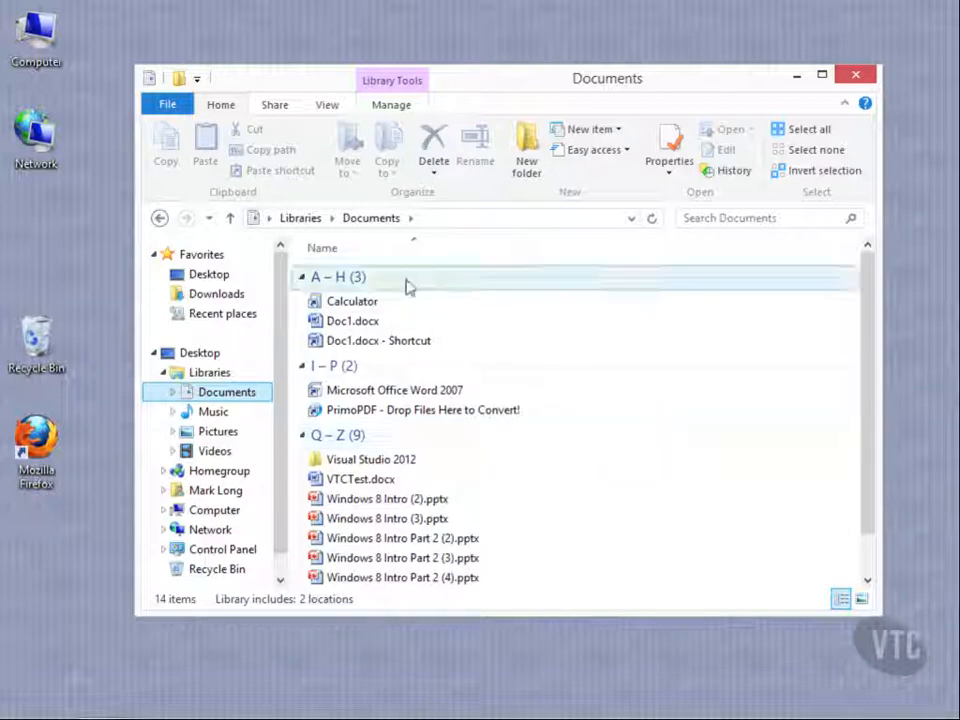
pyautogui.click(435, 303)
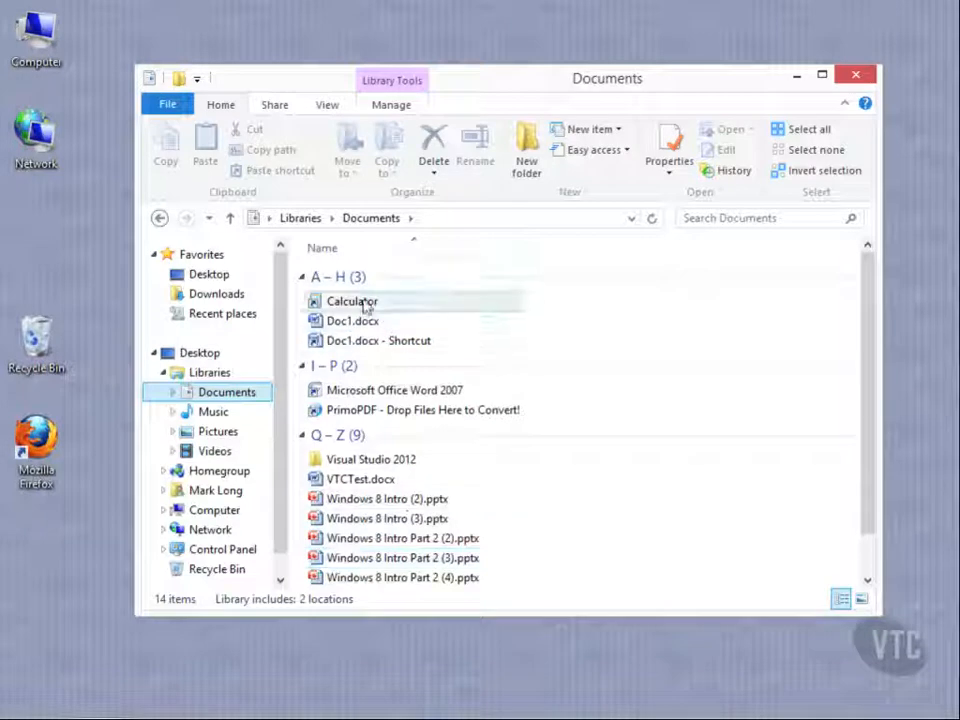
# Collapse and re-expand the I – P and Q – Z file groups in the Documents library
pyautogui.click(304, 367)
pyautogui.click(304, 396)
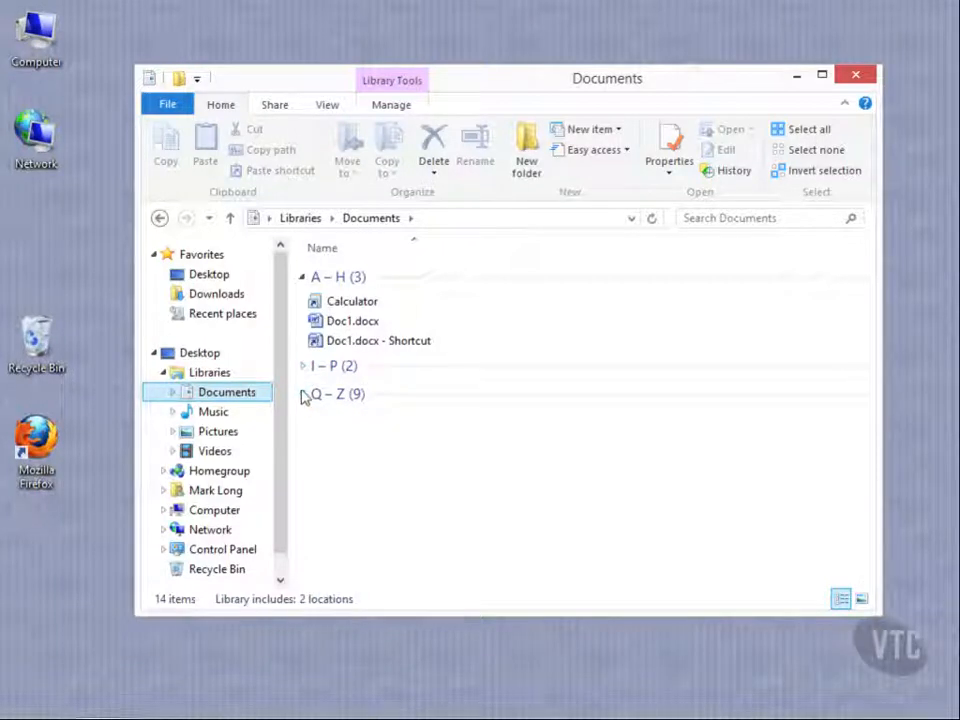
pyautogui.click(305, 367)
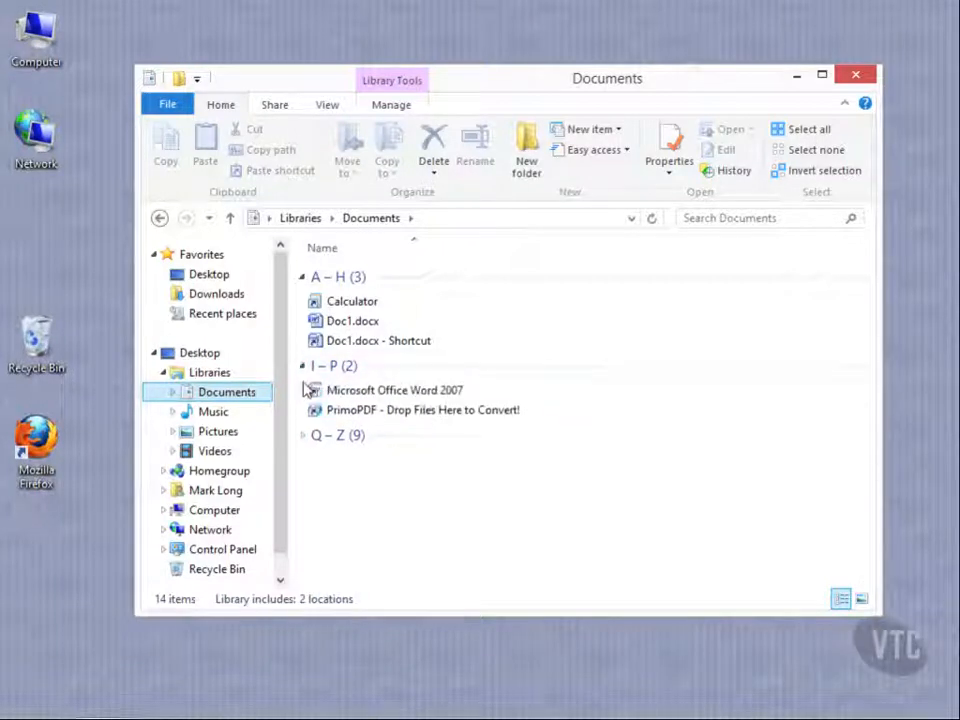
pyautogui.click(304, 436)
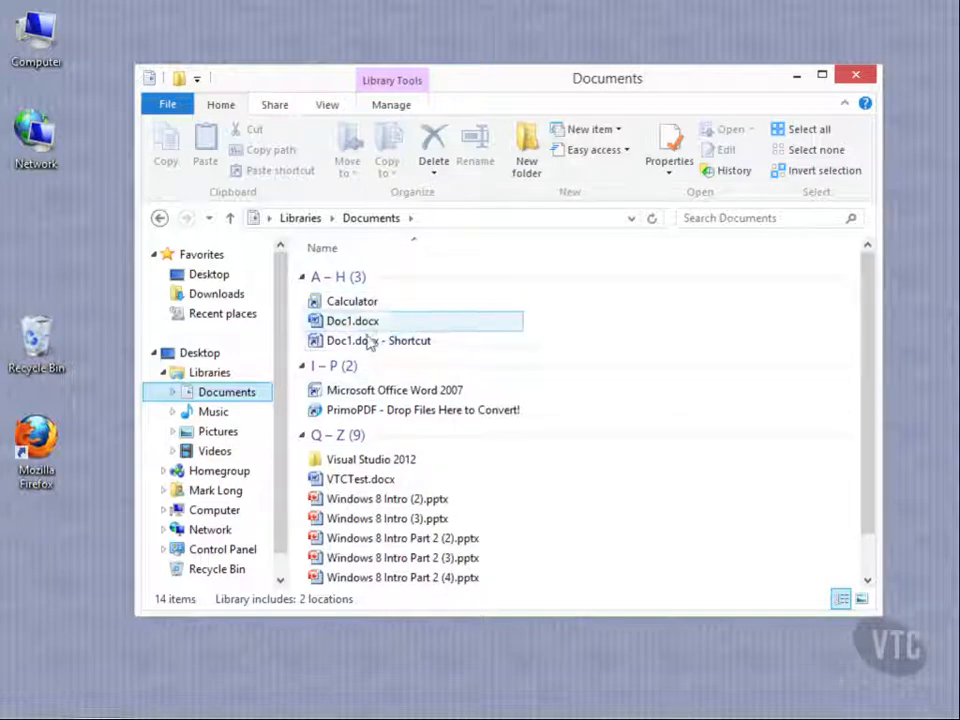
# Copy the path of VTCTest.docx to the clipboard
pyautogui.click(378, 486)
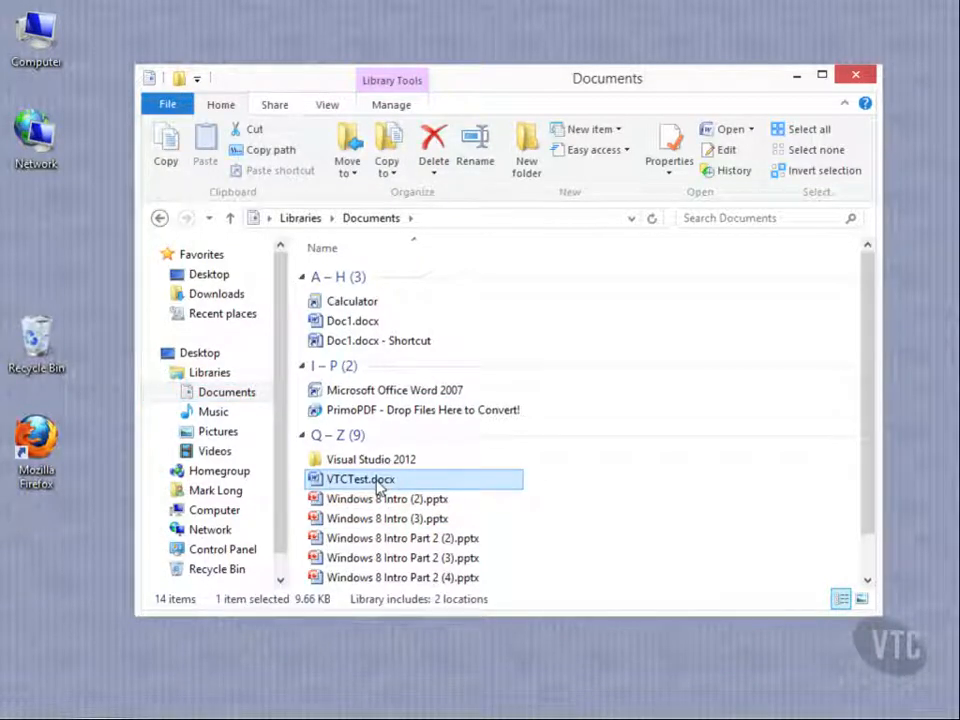
pyautogui.click(273, 152)
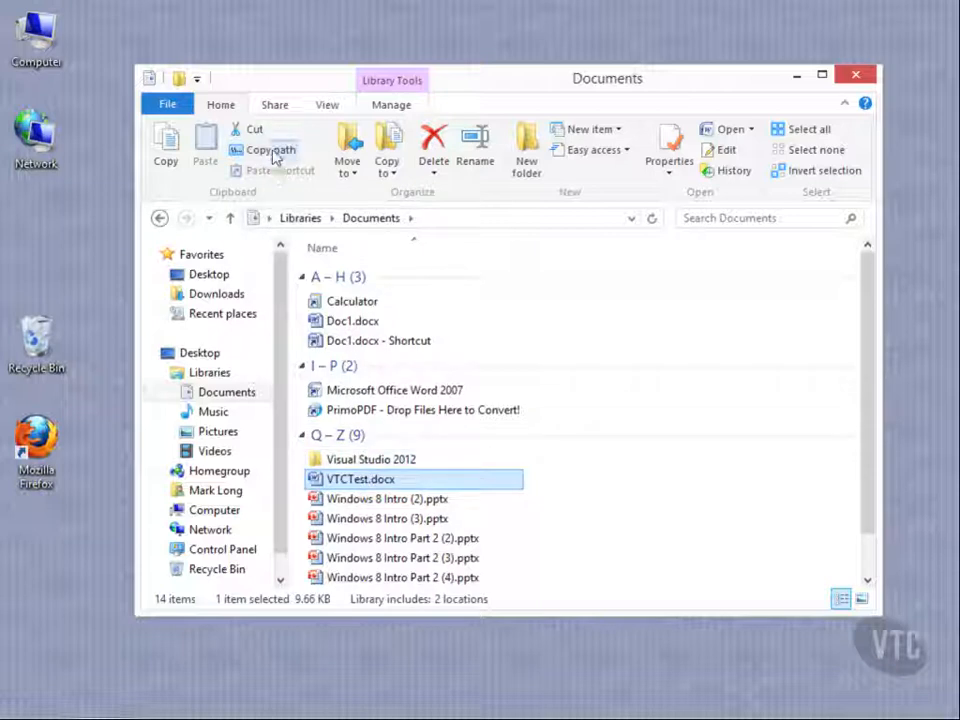
# Create a new text document on the desktop with the default name and paste the copied file path into it
pyautogui.rightClick(58, 617)
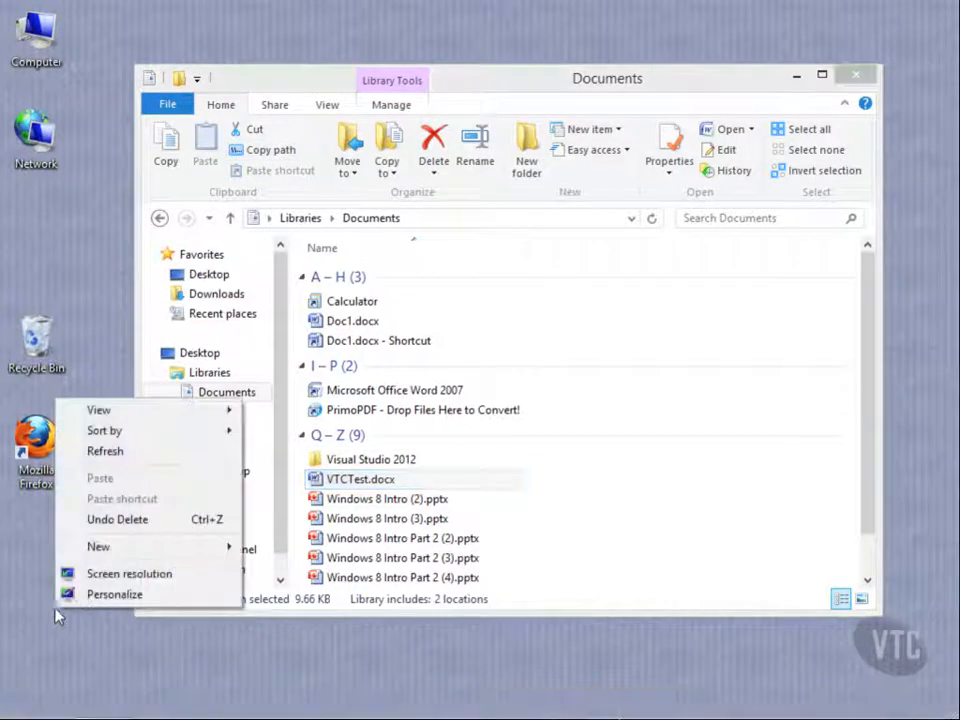
pyautogui.moveTo(171, 548)
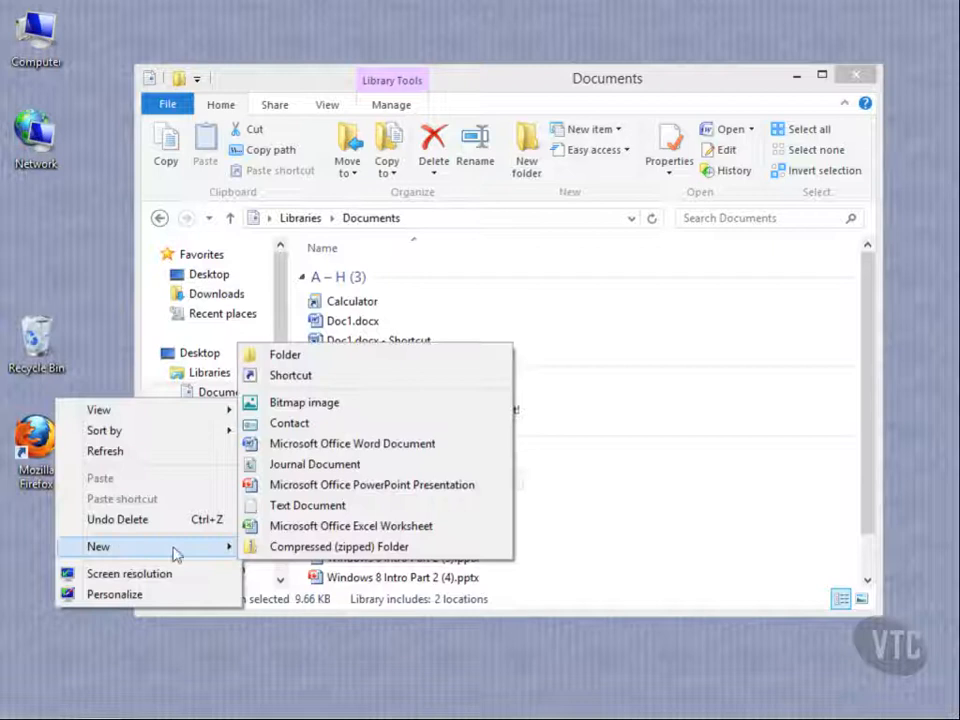
pyautogui.click(305, 505)
pyautogui.click(112, 642)
pyautogui.doubleClick(113, 640)
pyautogui.rightClick(226, 424)
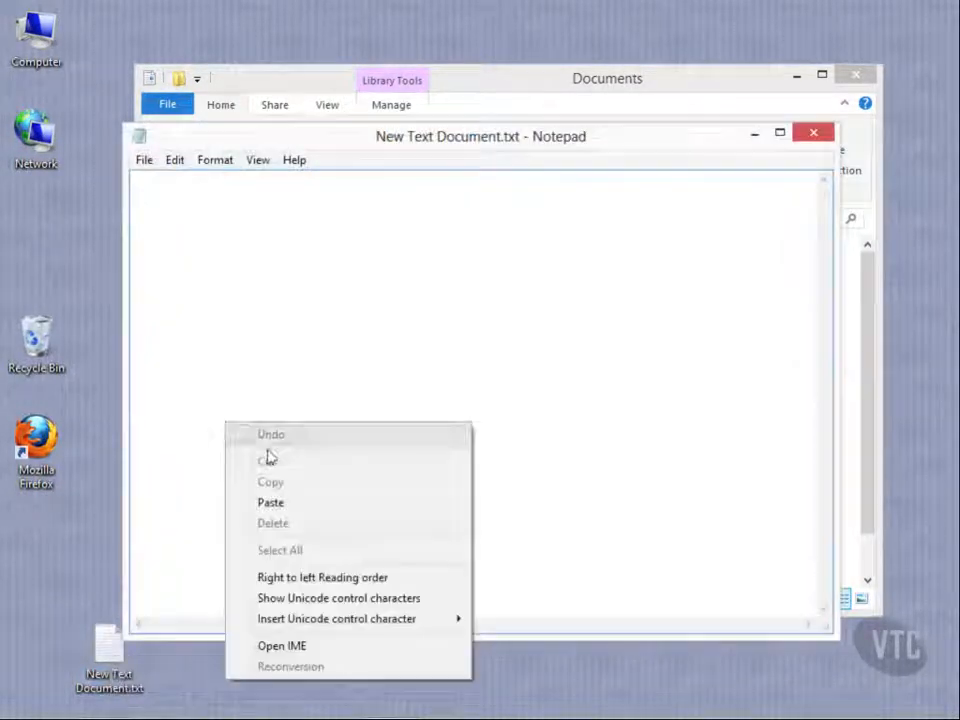
pyautogui.click(285, 503)
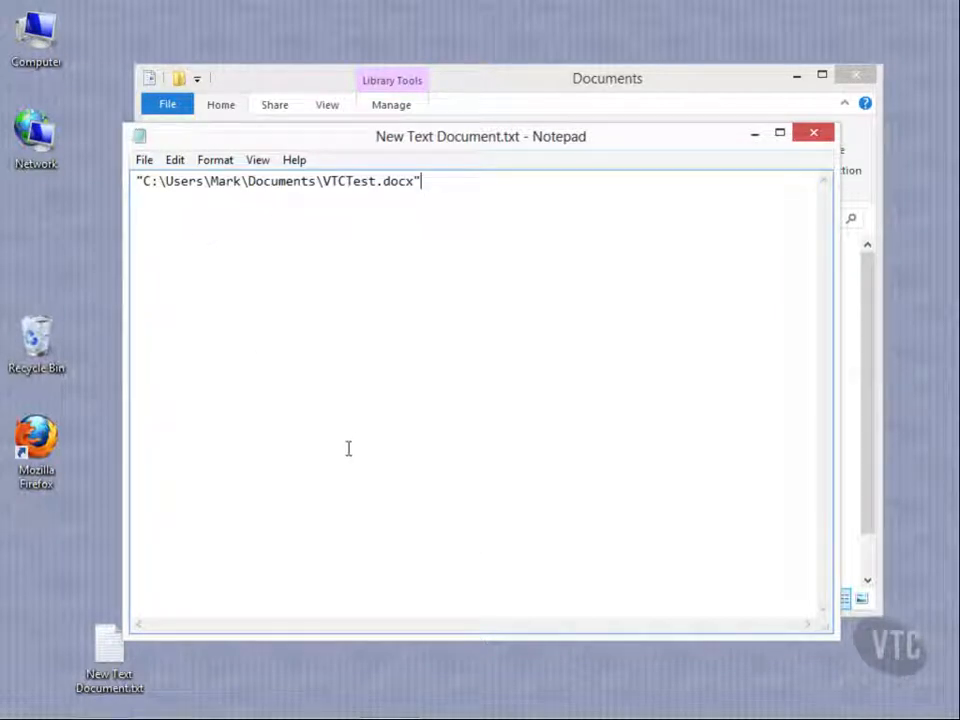
# Close the text document without saving and move its file from the desktop to the Recycle Bin
pyautogui.click(813, 132)
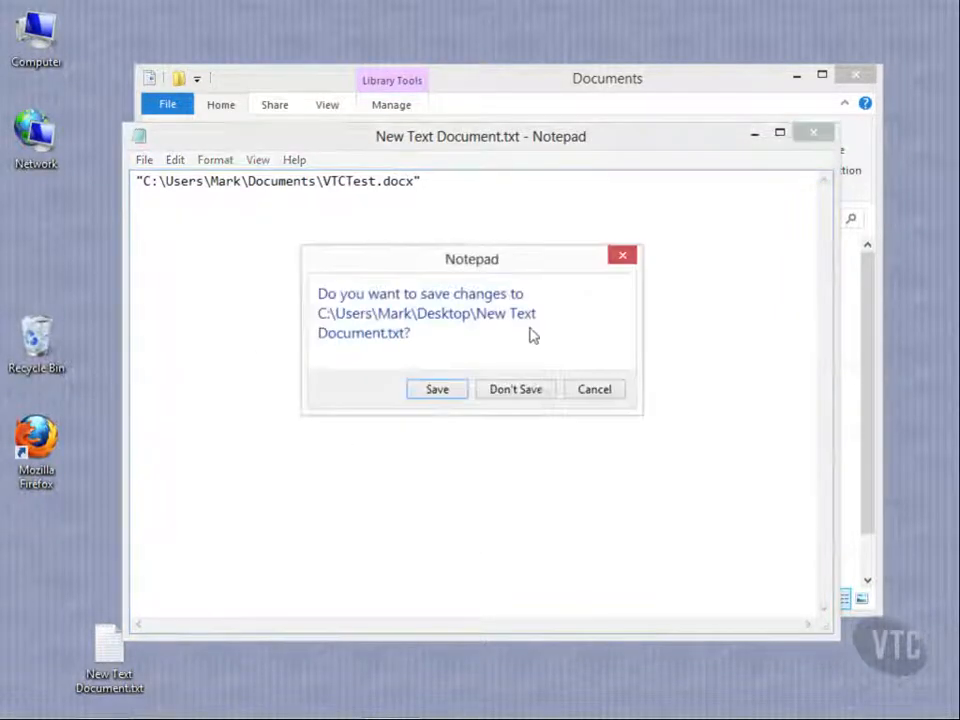
pyautogui.click(545, 390)
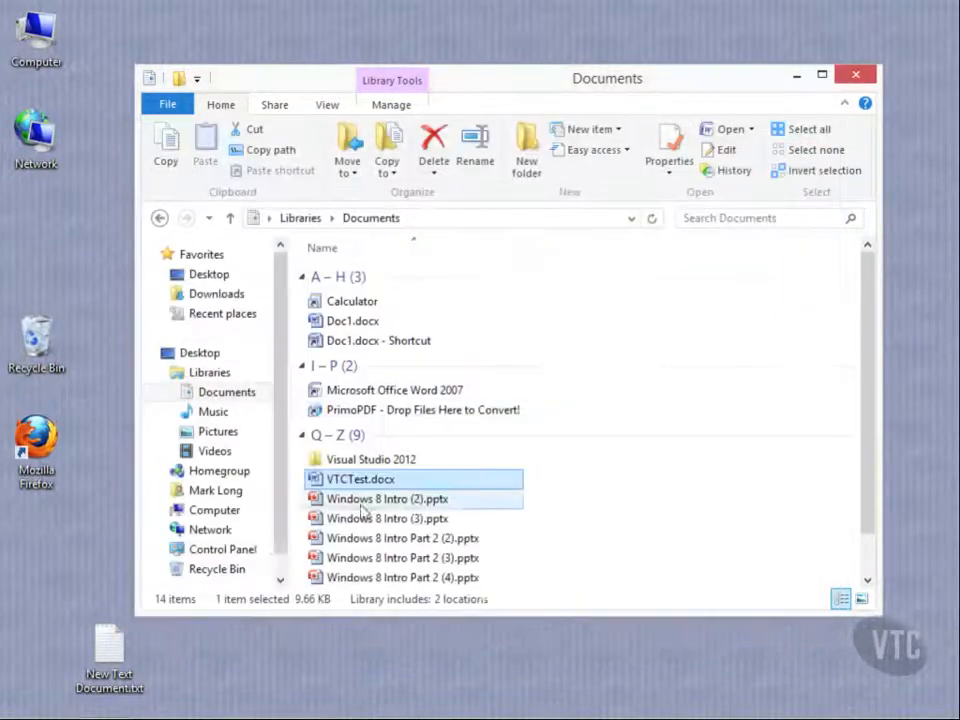
pyautogui.moveTo(103, 660); pyautogui.dragTo(35, 350)
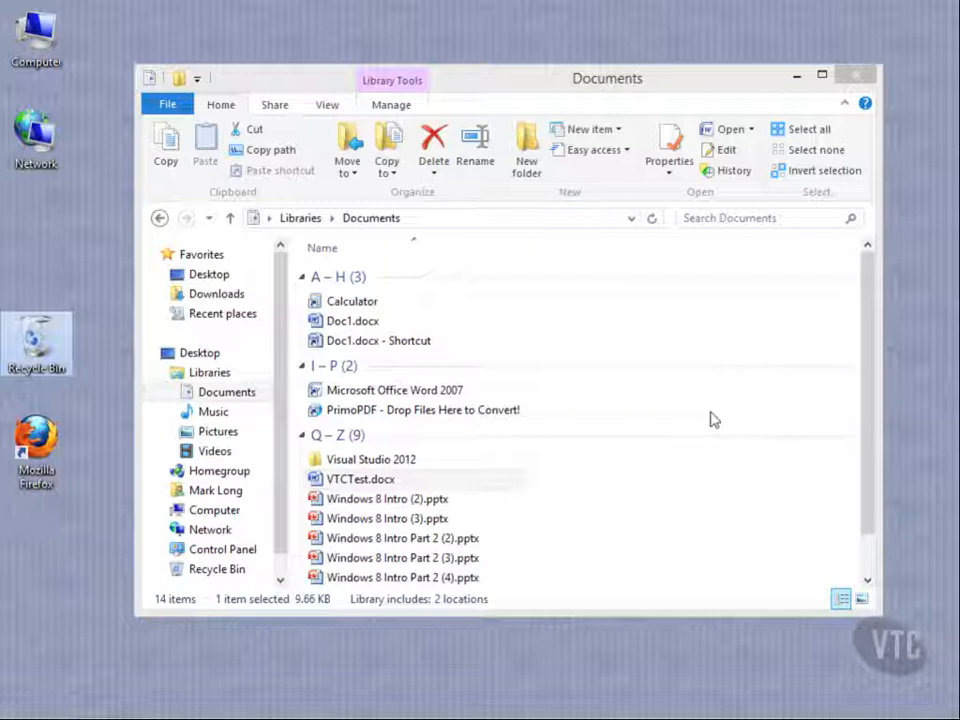
pyautogui.click(388, 167)
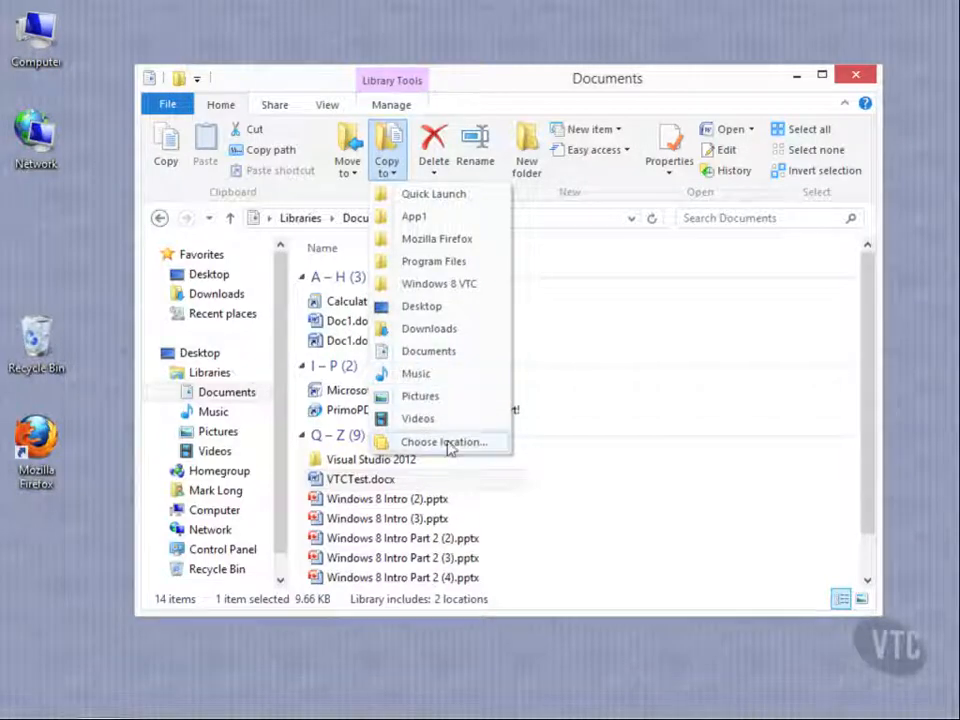
pyautogui.click(775, 527)
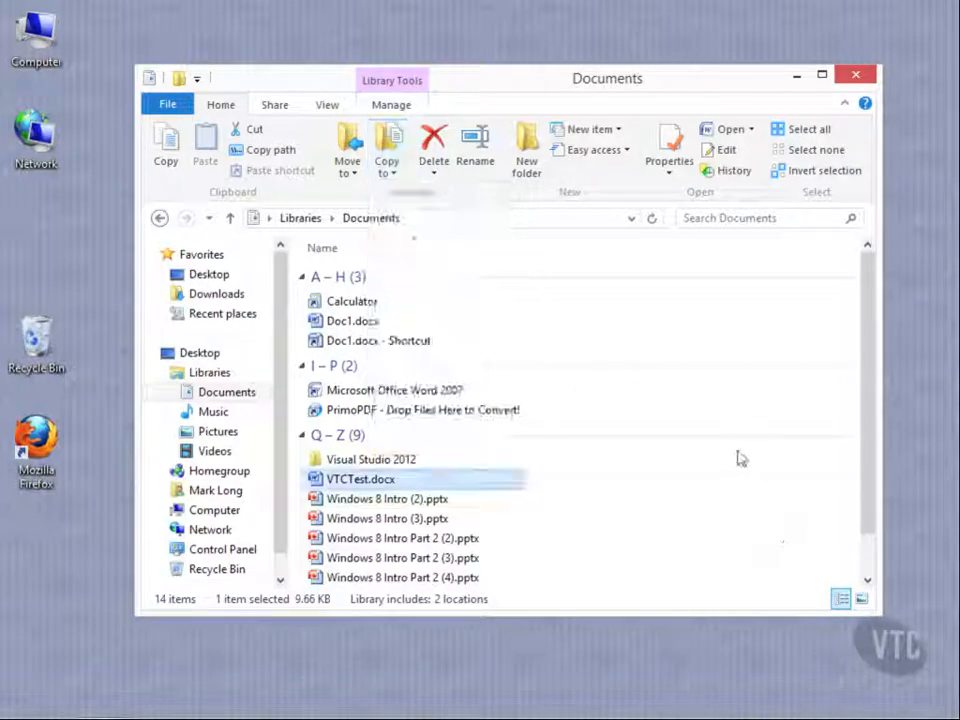
pyautogui.click(482, 148)
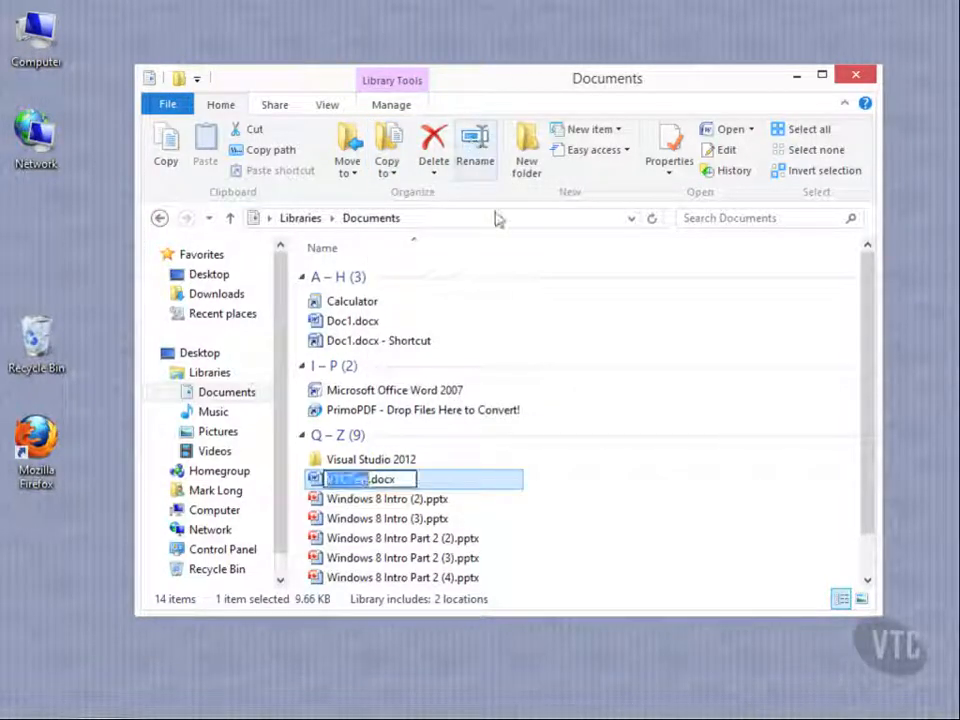
pyautogui.click(604, 439)
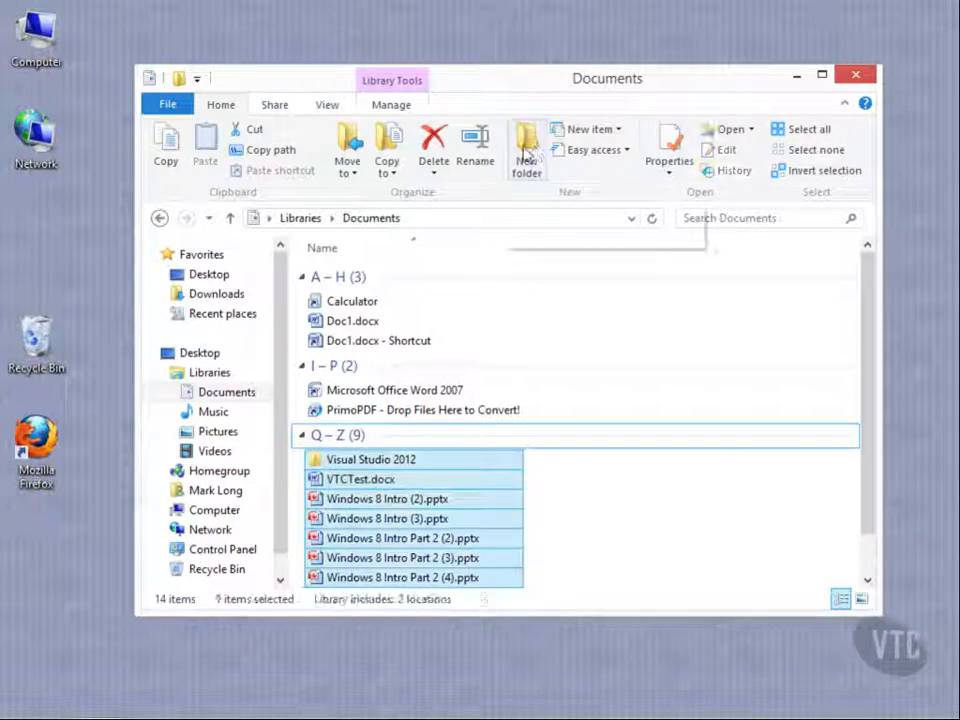
pyautogui.click(568, 368)
pyautogui.click(623, 410)
# Create a new folder in the Documents library, keeping the default name "New folder"
pyautogui.click(527, 150)
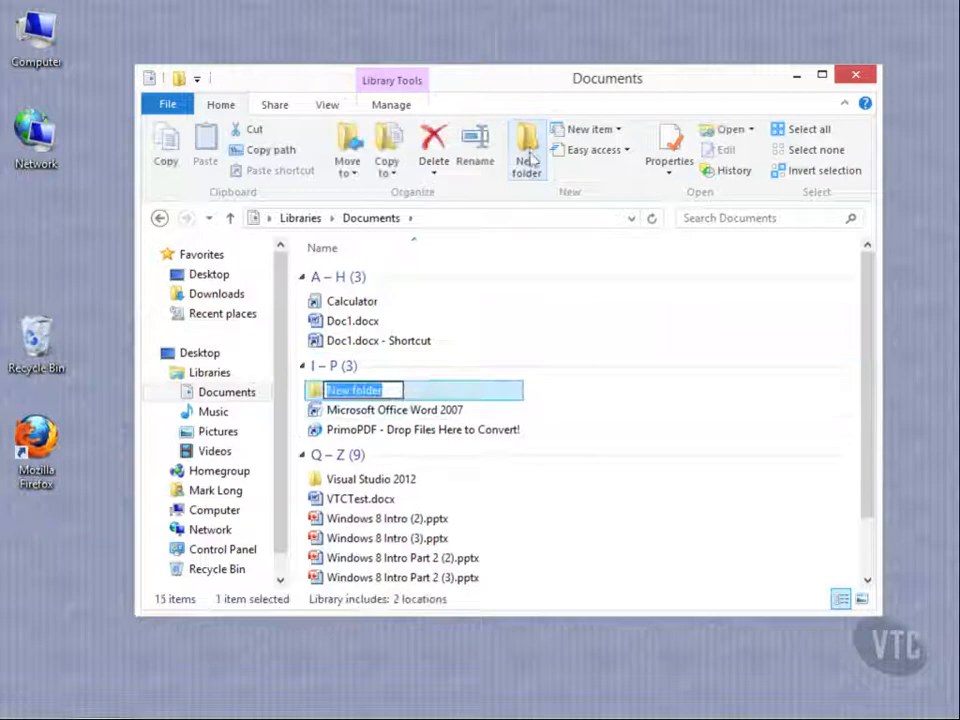
pyautogui.click(576, 459)
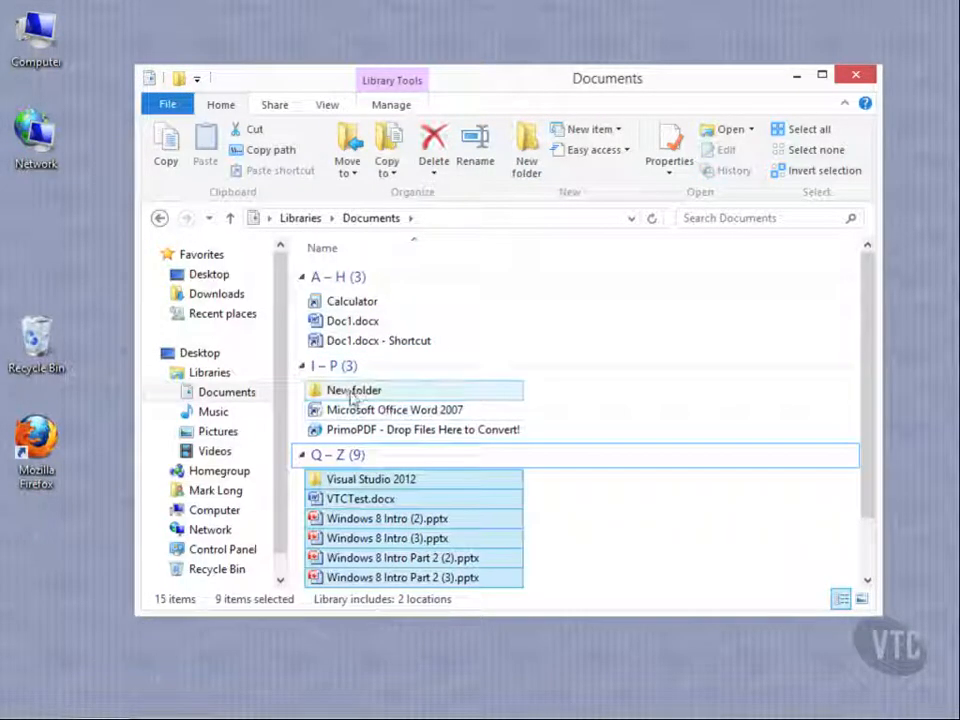
# Show the item types that can be created in the Documents library, and clear the file selection
pyautogui.click(617, 129)
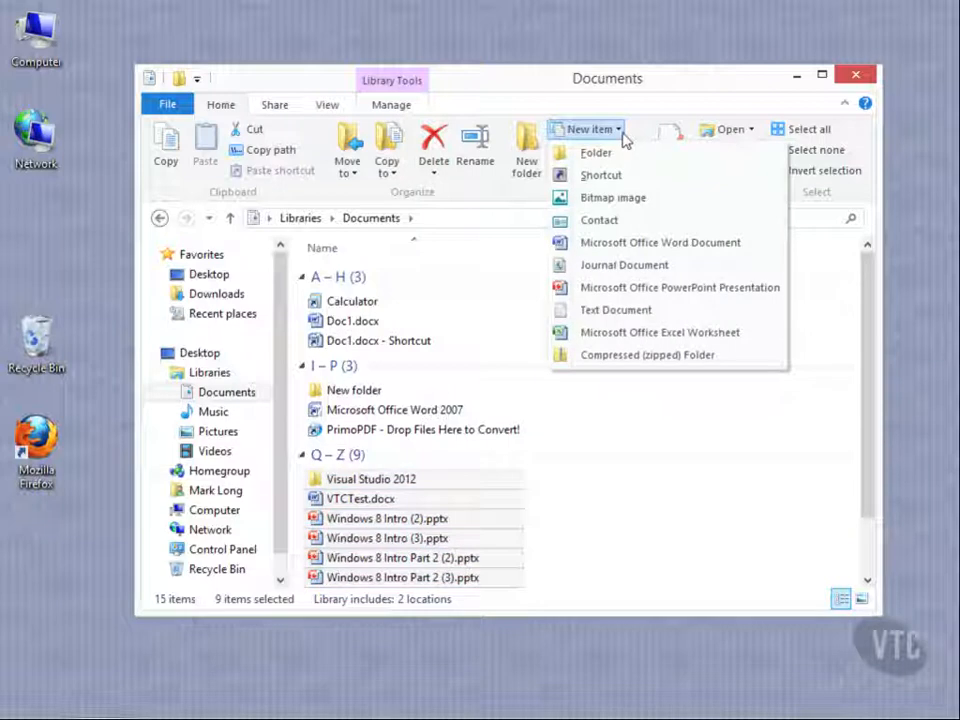
pyautogui.click(630, 461)
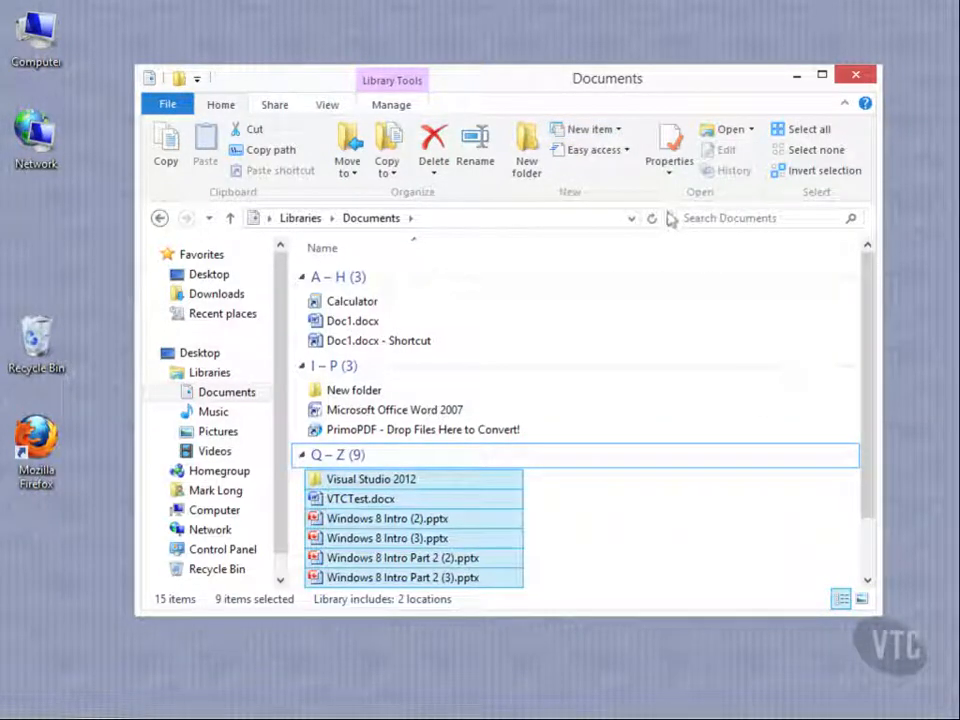
pyautogui.click(610, 505)
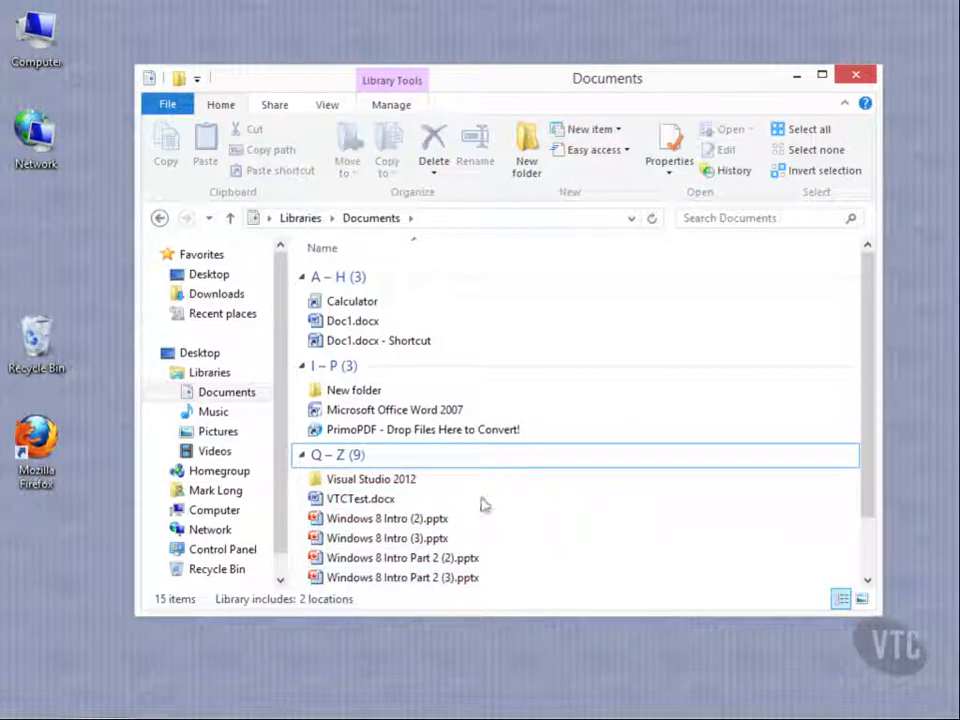
# View the general properties of VTCTest.docx and close them without changes
pyautogui.click(376, 500)
pyautogui.click(669, 162)
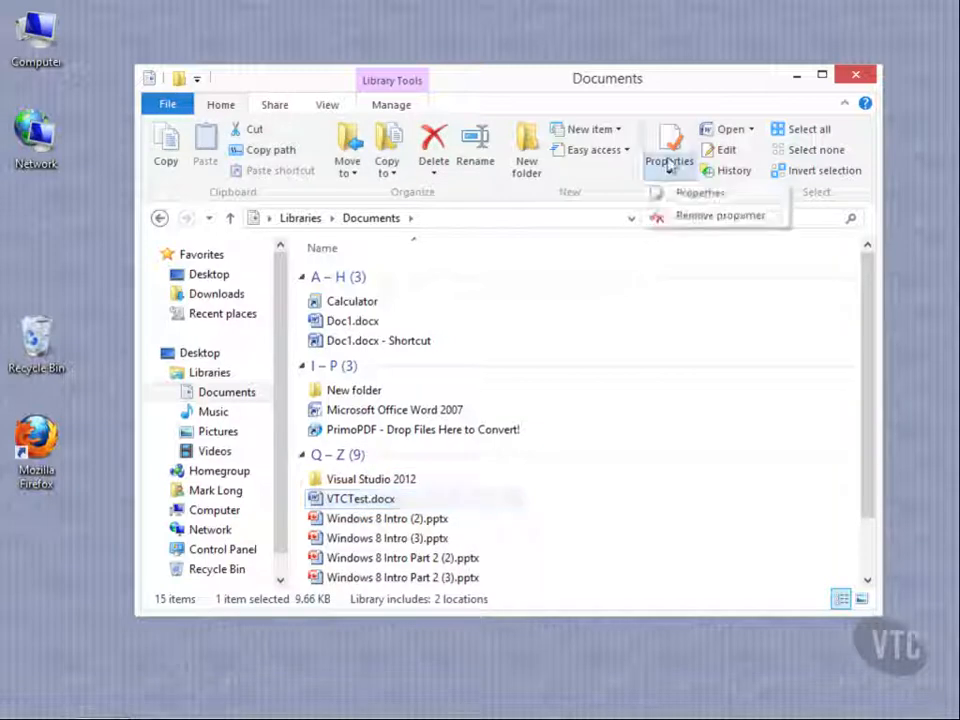
pyautogui.click(690, 195)
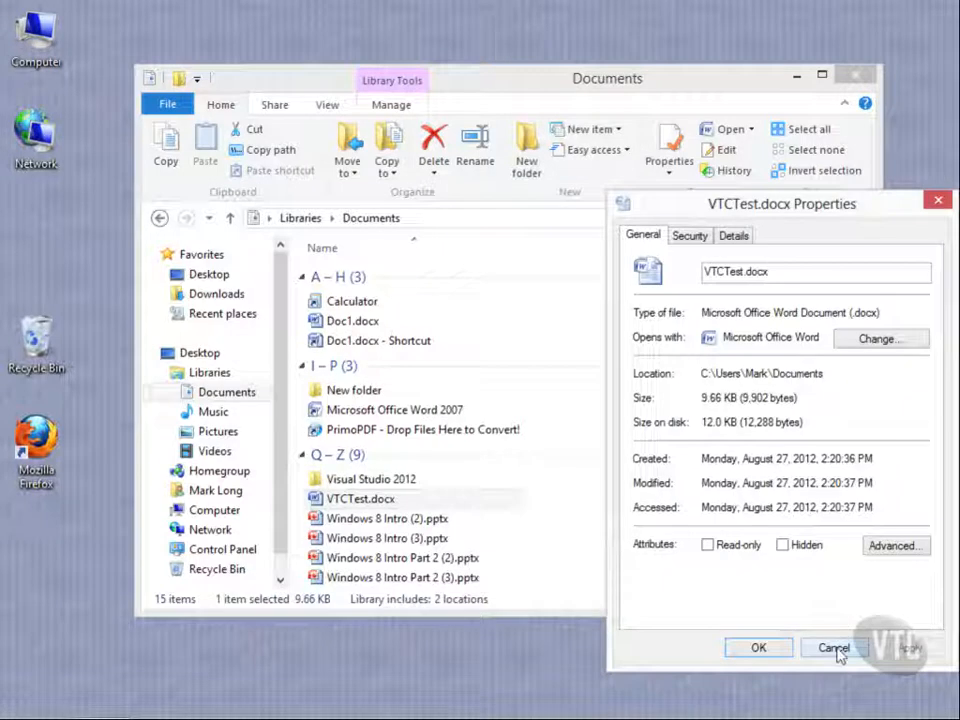
pyautogui.click(834, 647)
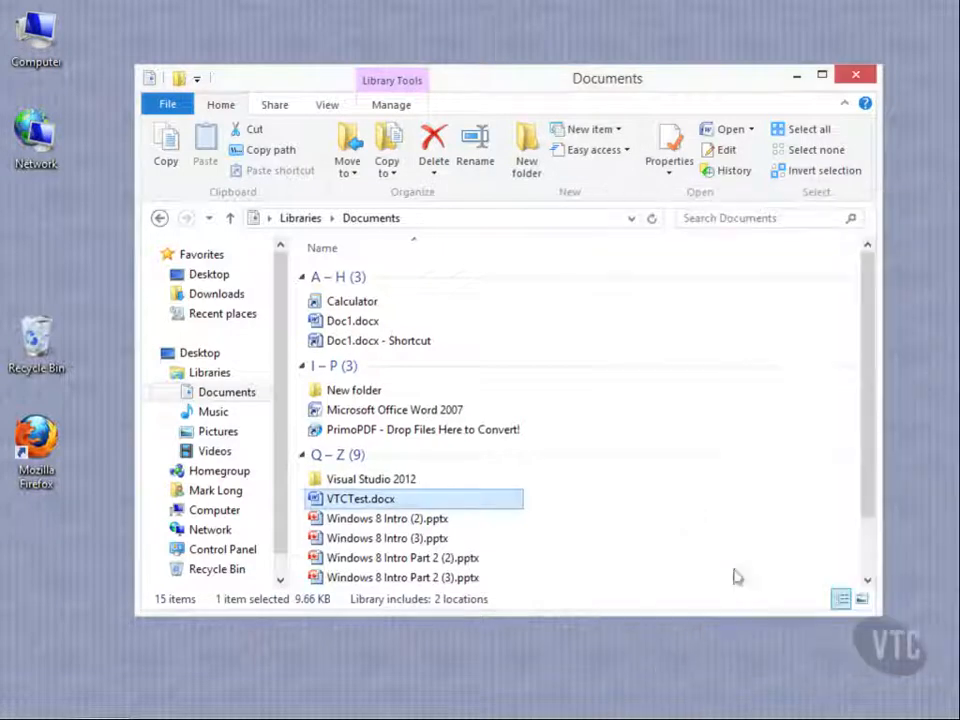
# Show the sharing choices available for VTCTest.docx, including homegroup and specific people
pyautogui.click(272, 107)
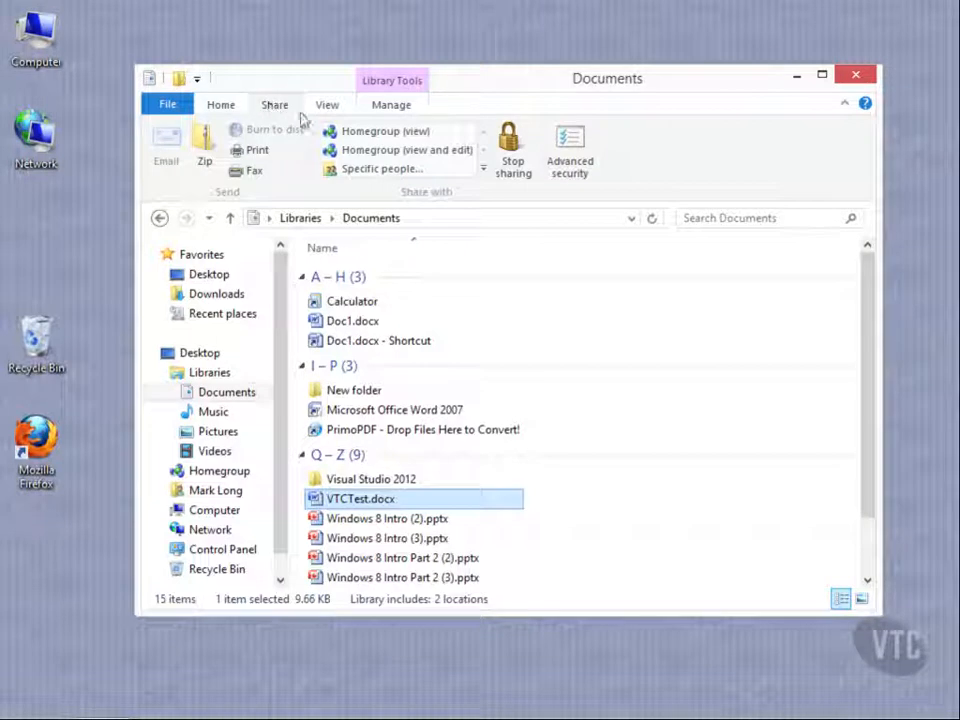
pyautogui.click(486, 168)
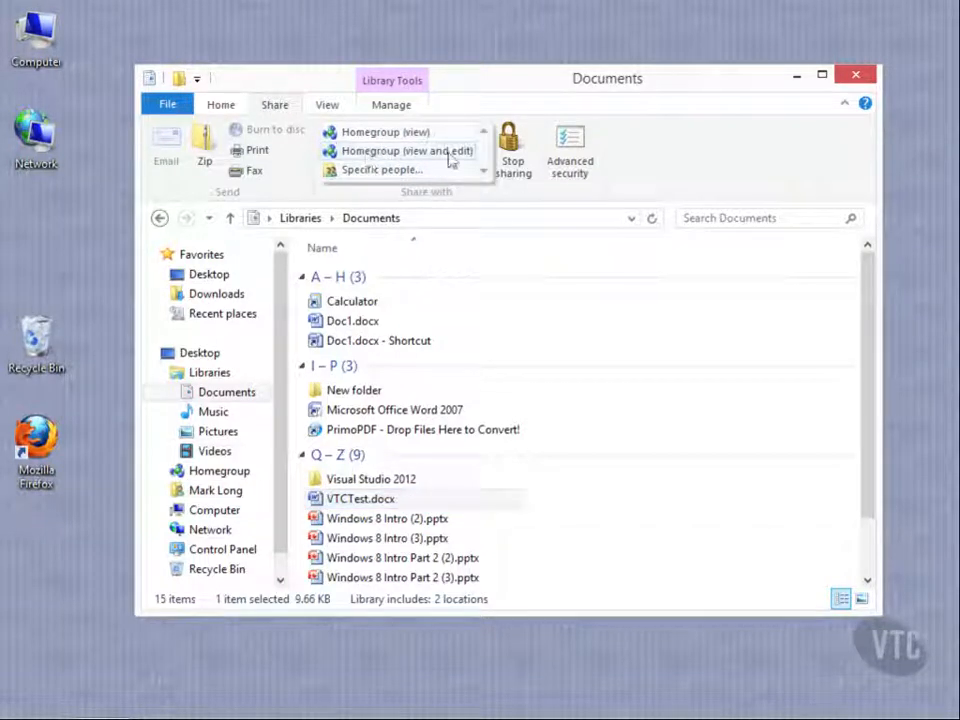
pyautogui.click(526, 249)
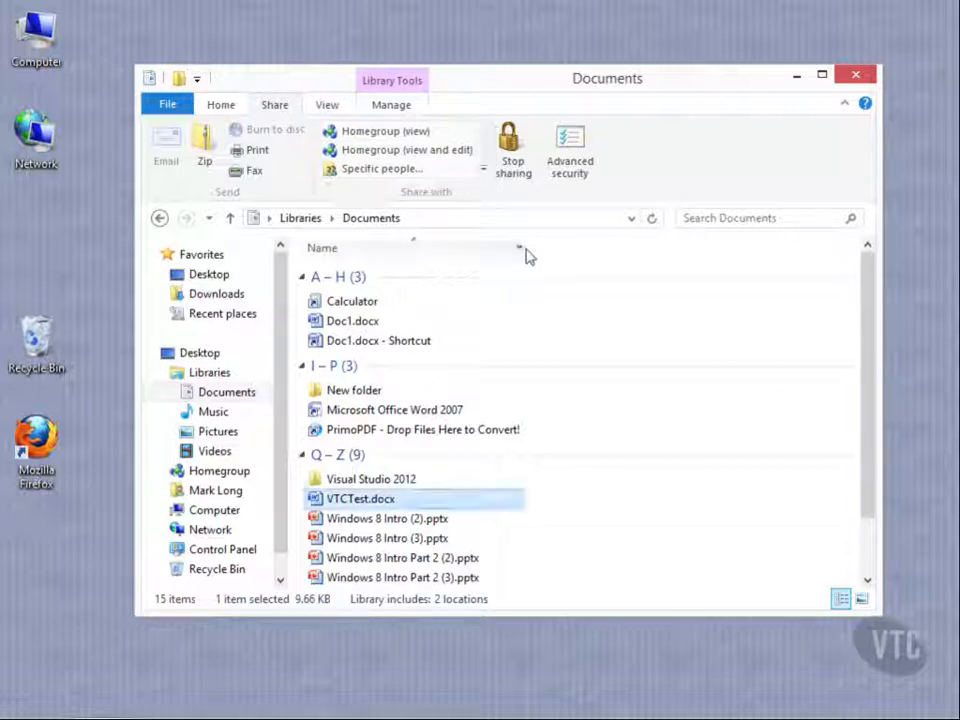
# Compress VTCTest.docx into a zip archive named VTCTest.zip in the Documents library
pyautogui.click(203, 145)
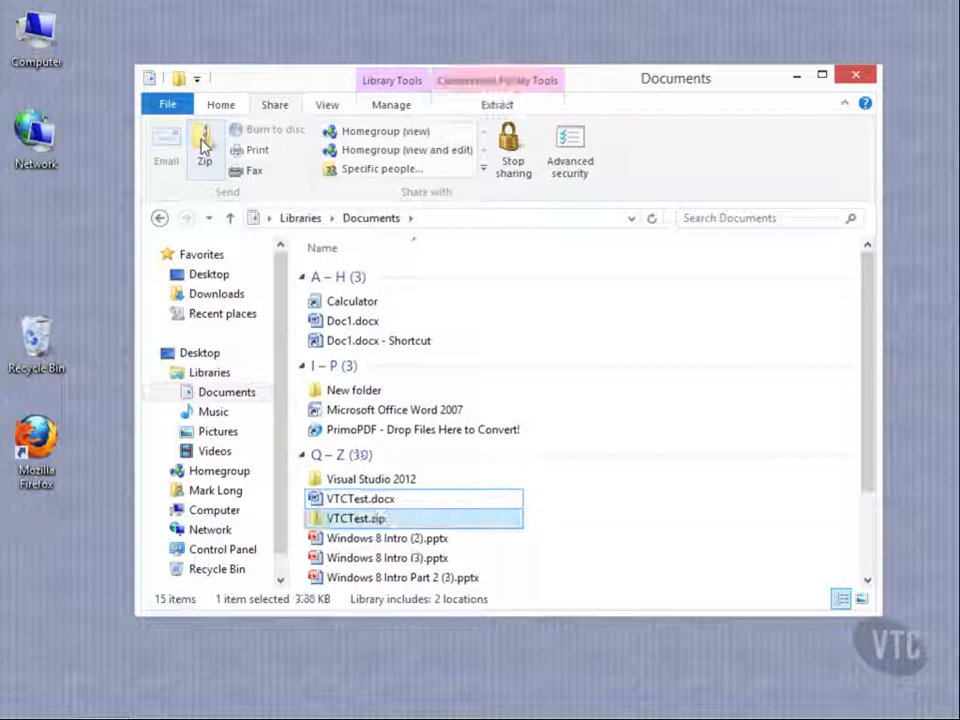
pyautogui.click(378, 520)
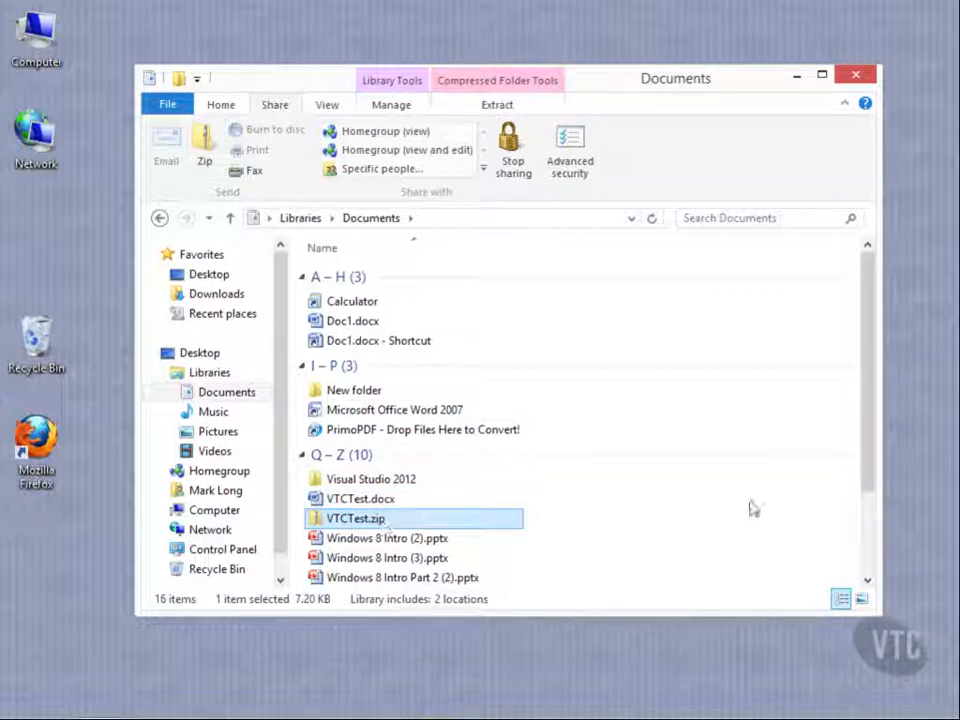
pyautogui.click(706, 510)
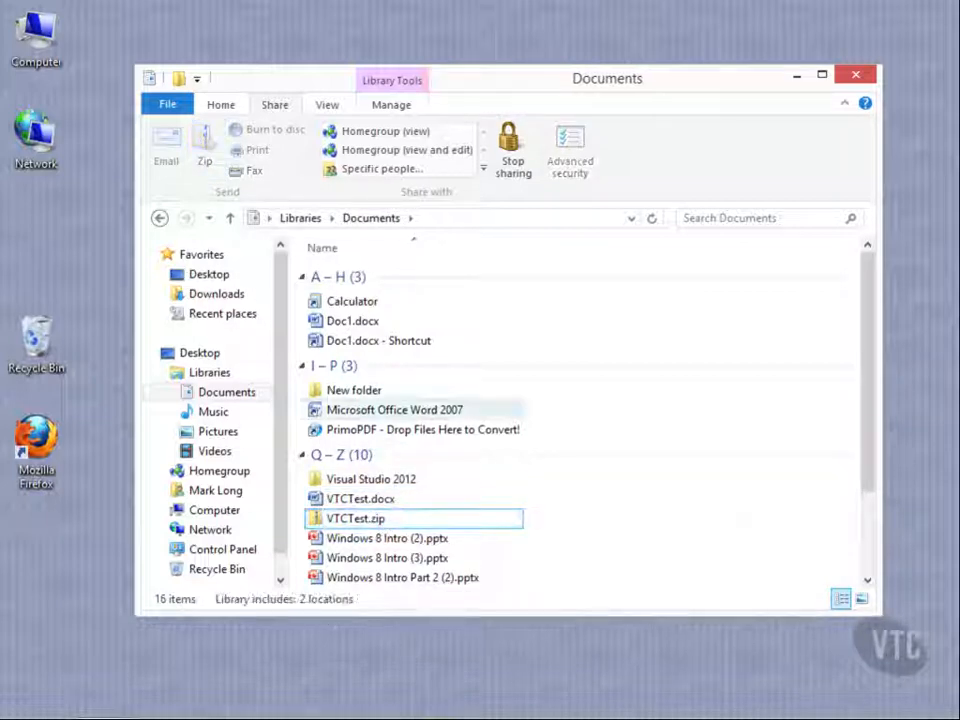
# Sort the items in the Documents library by type
pyautogui.click(327, 105)
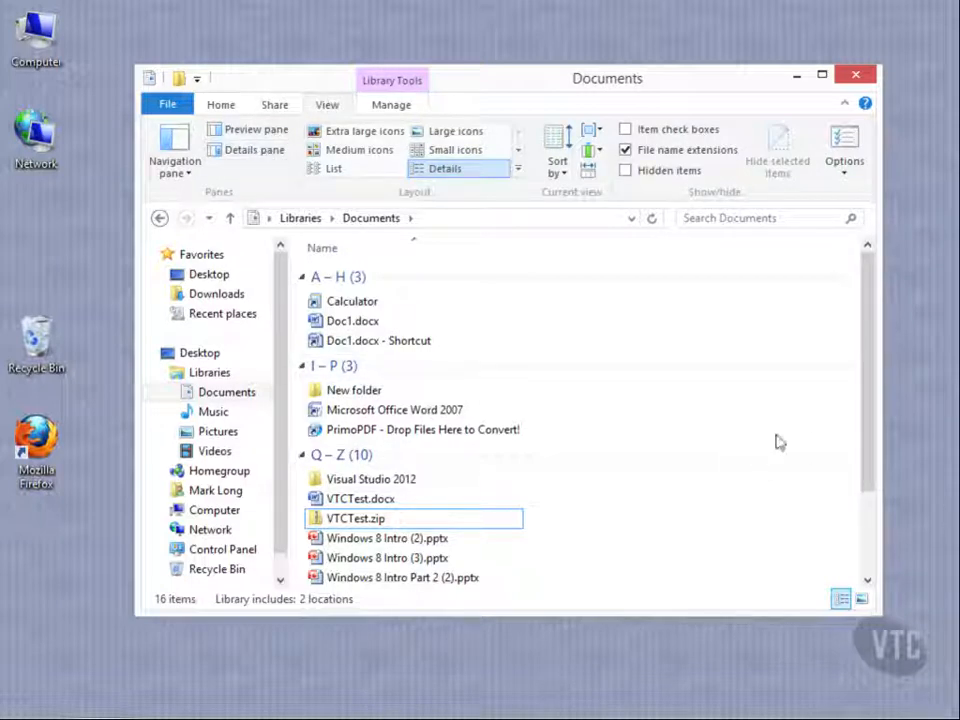
pyautogui.click(563, 175)
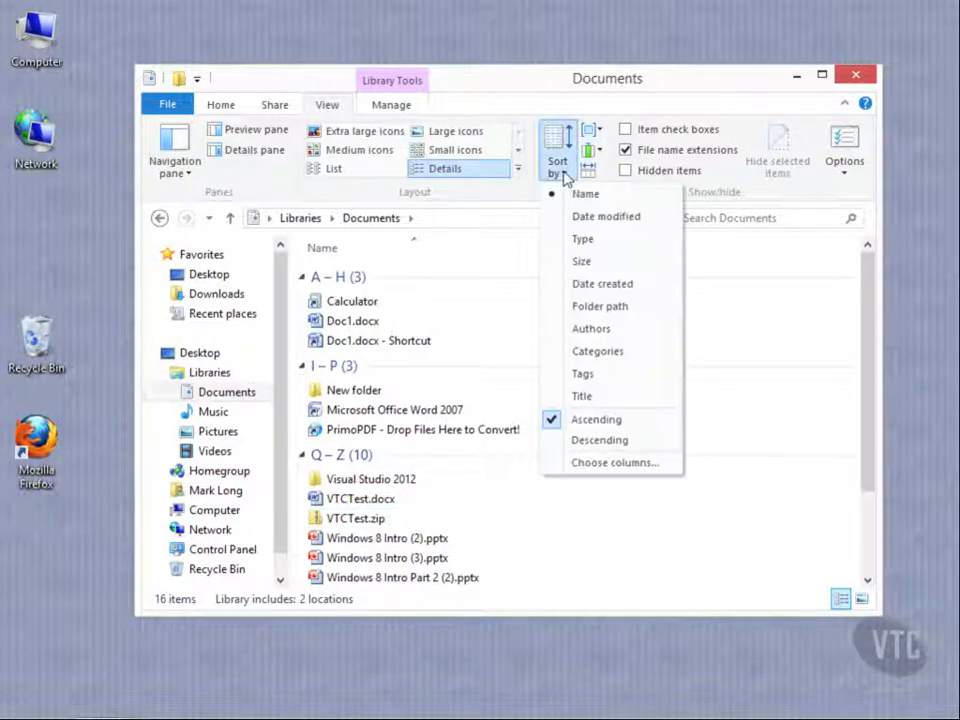
pyautogui.click(598, 242)
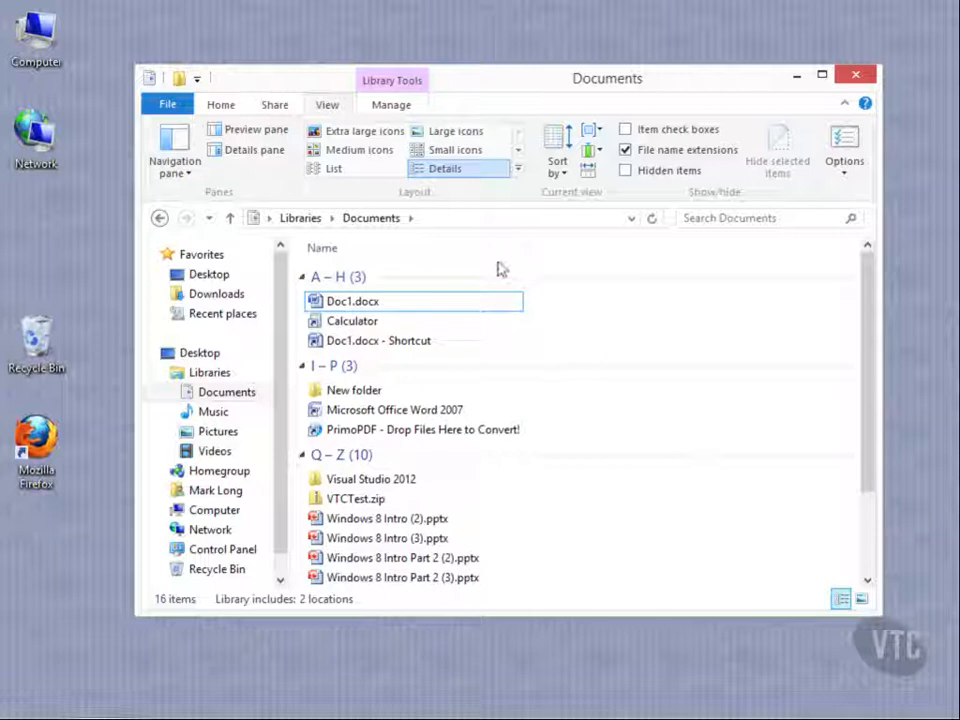
# Group the Documents library items by type, and change the grouping to date modified
pyautogui.click(599, 132)
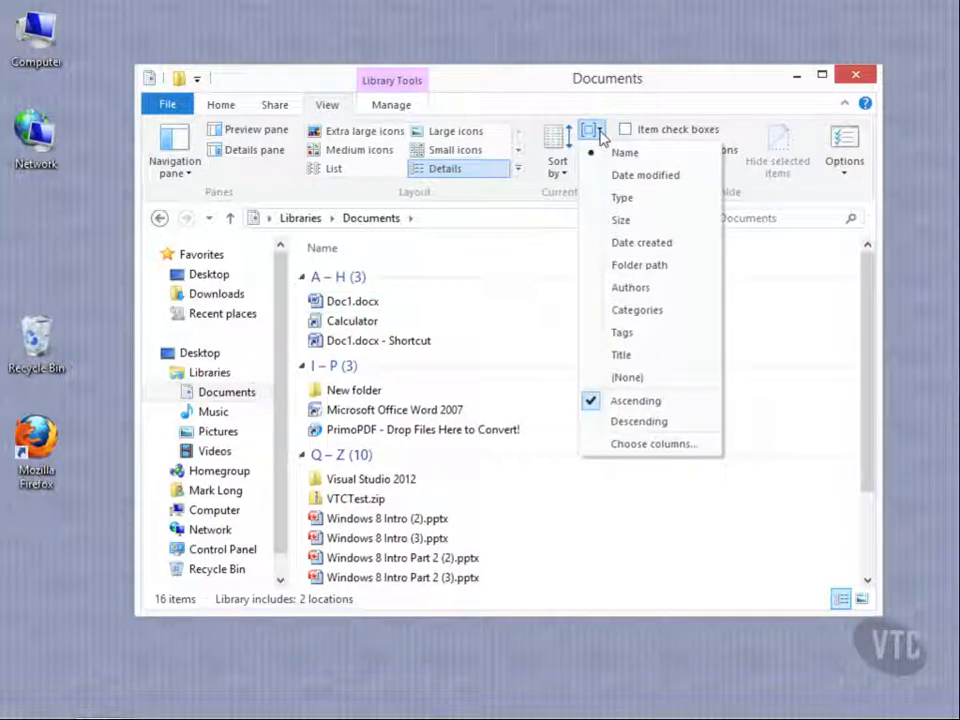
pyautogui.click(623, 199)
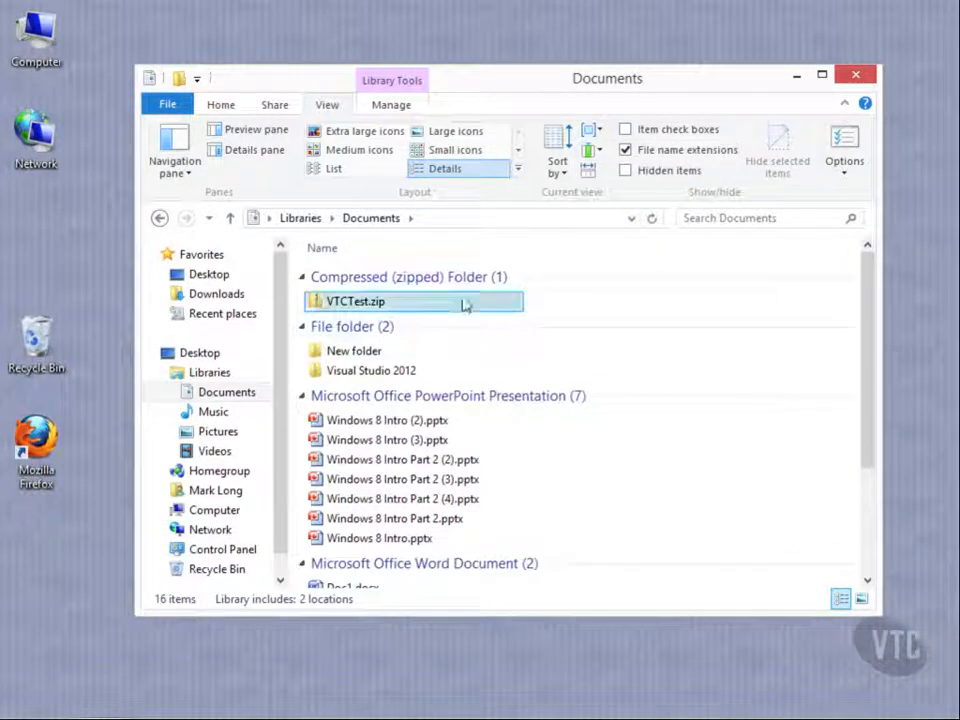
pyautogui.click(603, 136)
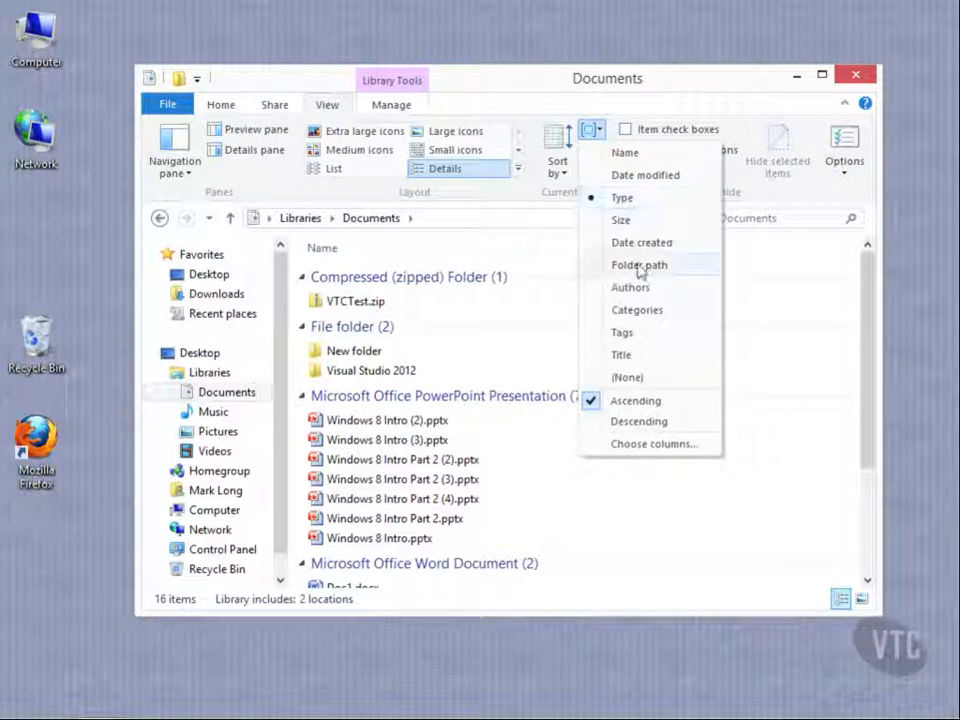
pyautogui.click(643, 175)
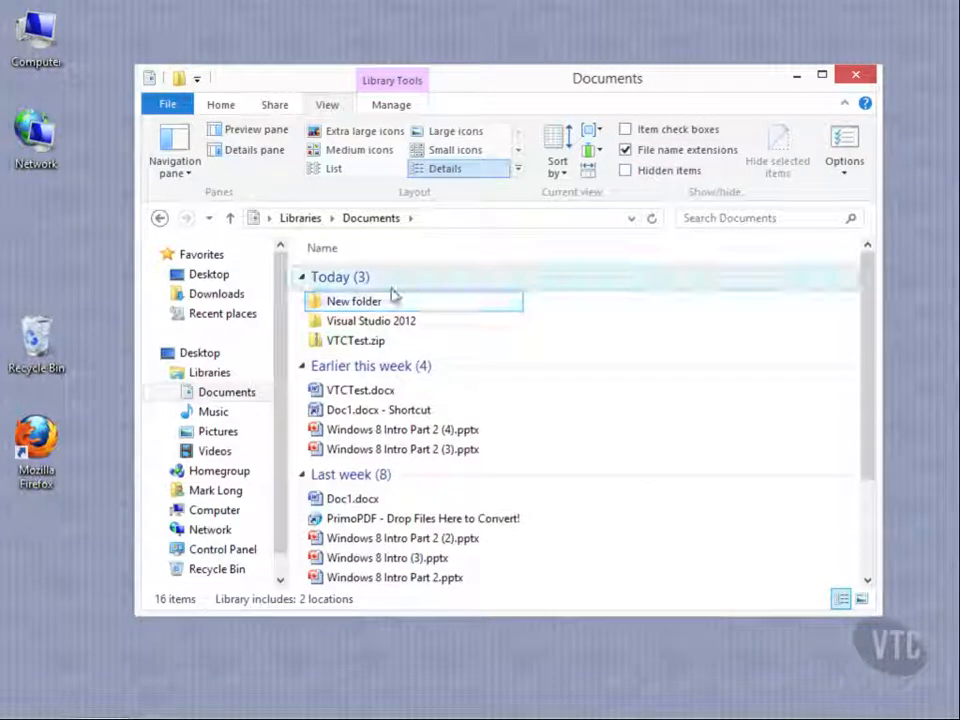
pyautogui.moveTo(876, 366); pyautogui.dragTo(876, 308)
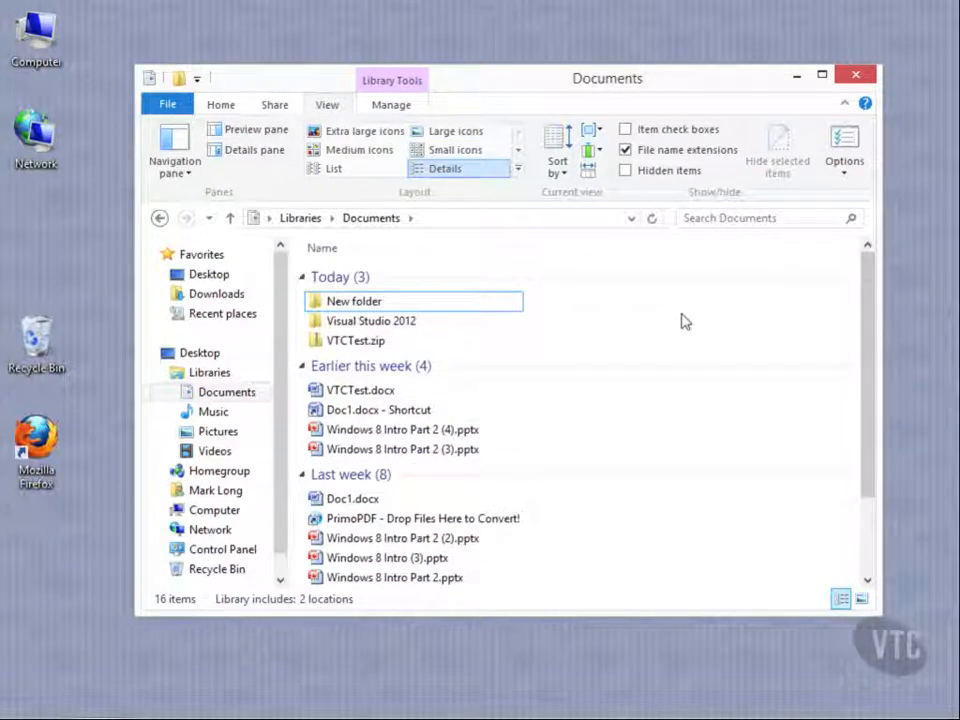
# Add the Size, Date created and Authors columns to the Documents library file list
pyautogui.click(592, 150)
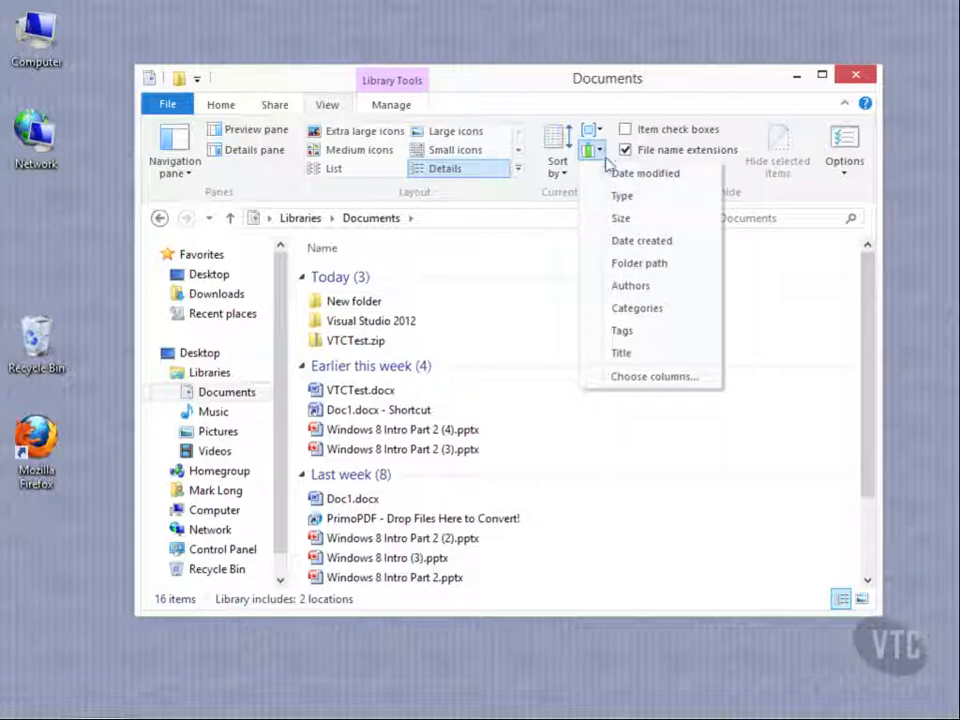
pyautogui.click(622, 220)
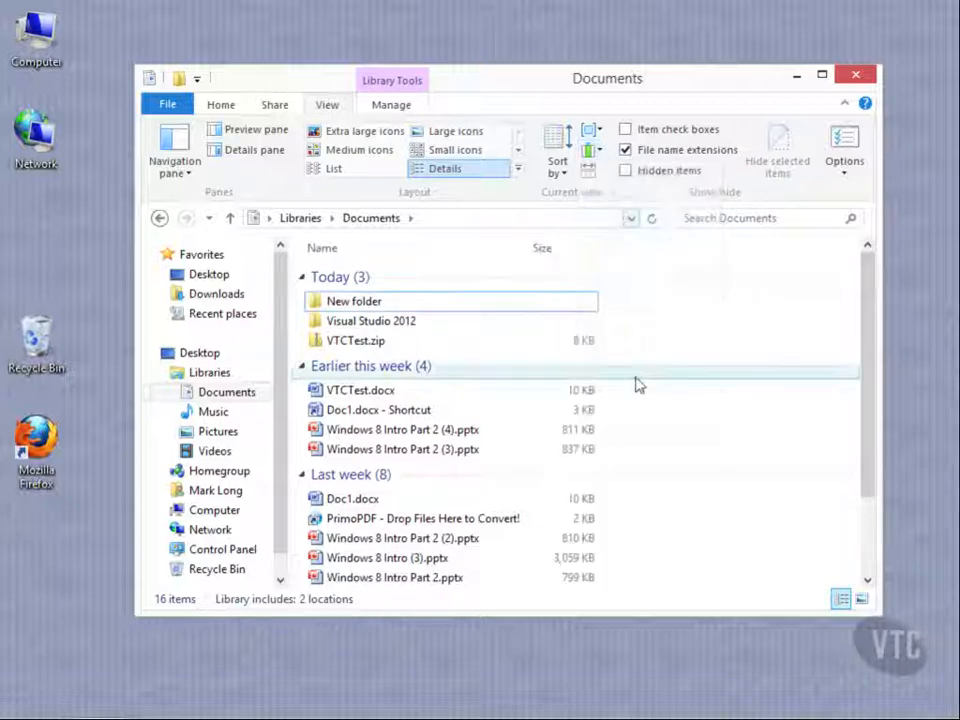
pyautogui.click(592, 150)
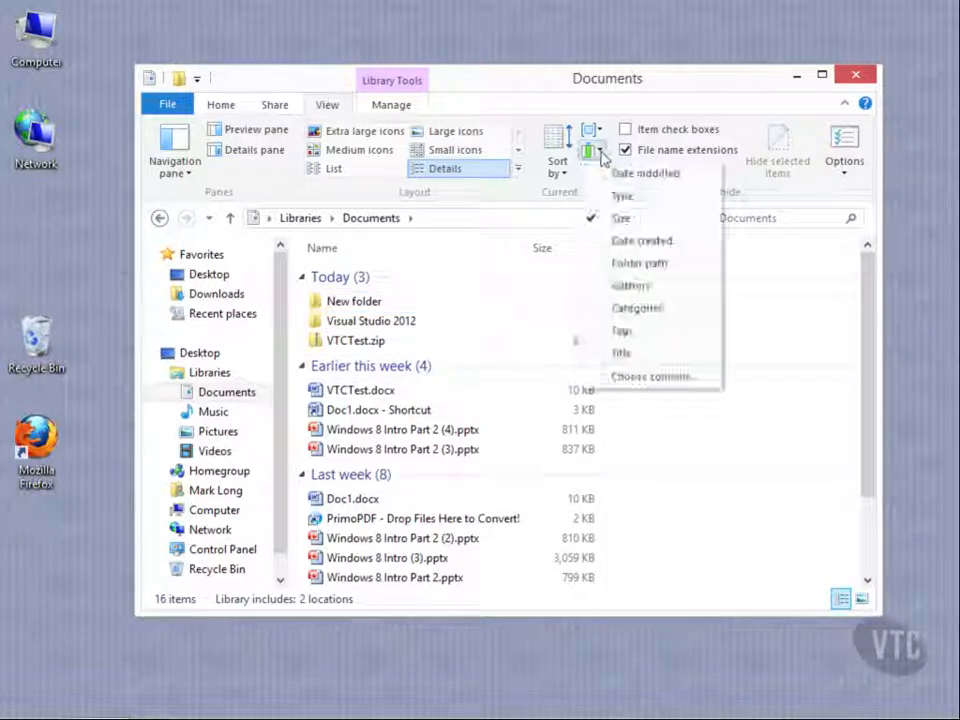
pyautogui.click(640, 243)
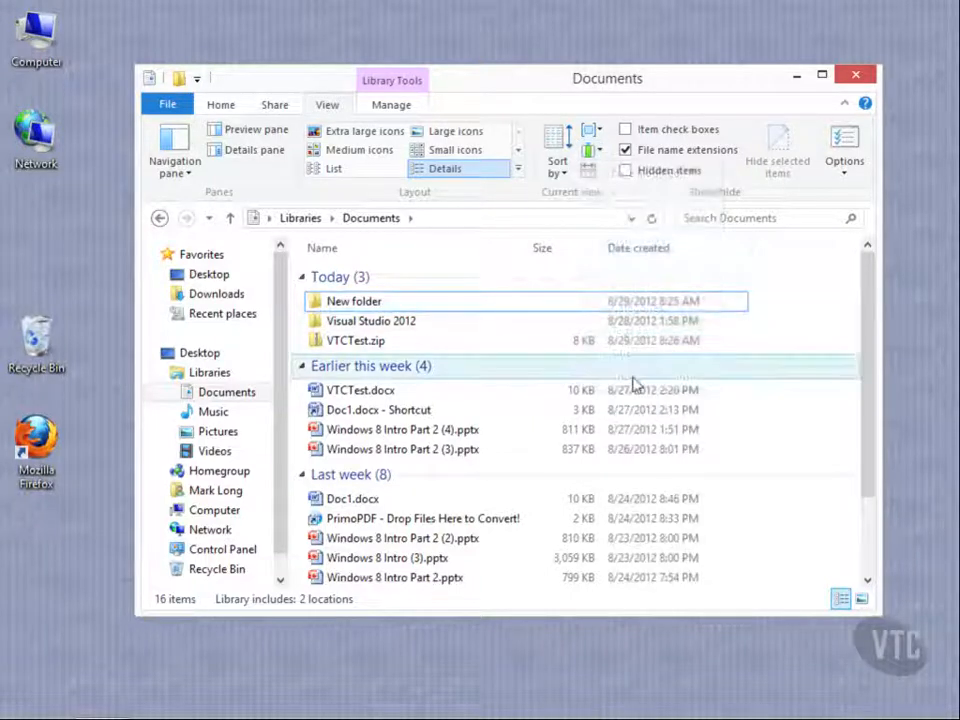
pyautogui.click(598, 151)
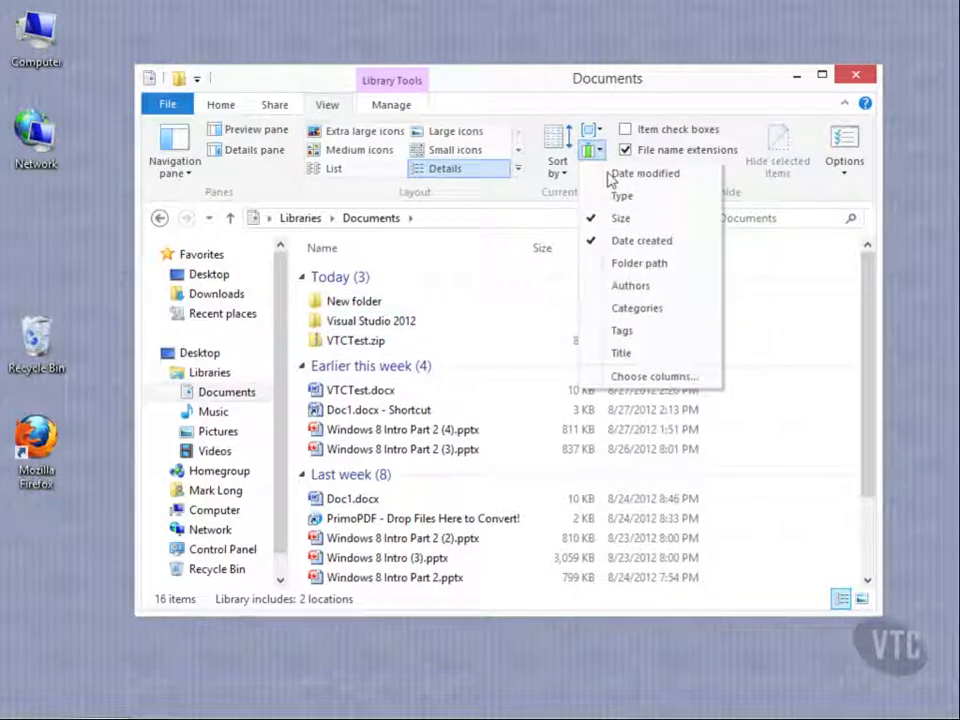
pyautogui.click(632, 286)
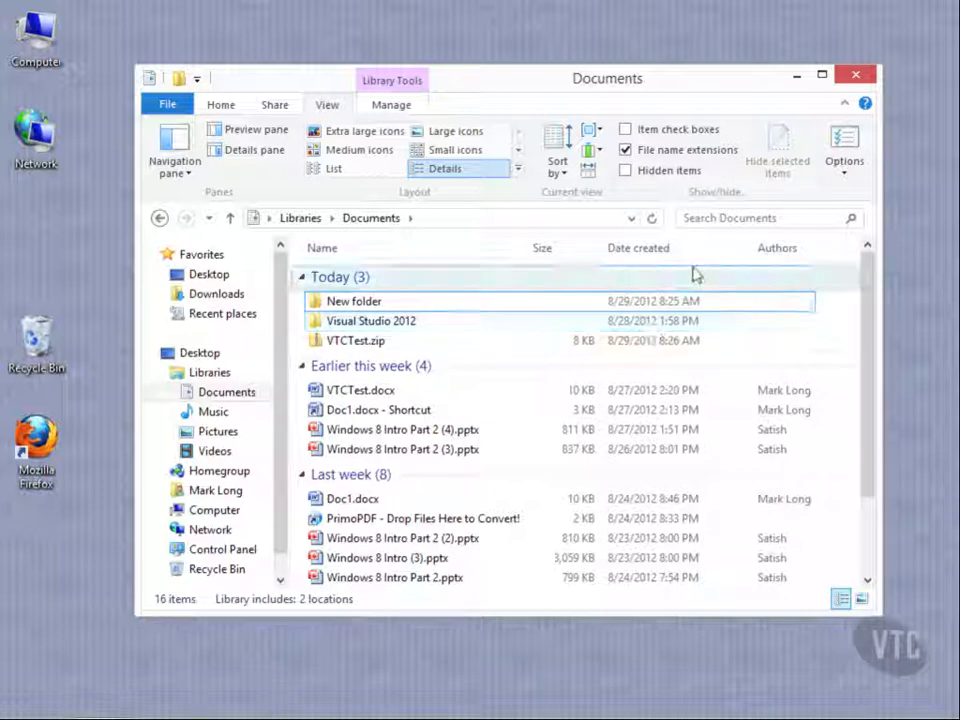
# Narrow the Date created column and the Name column in turn, sizing all columns to fit after each change
pyautogui.moveTo(757, 248); pyautogui.dragTo(666, 250)
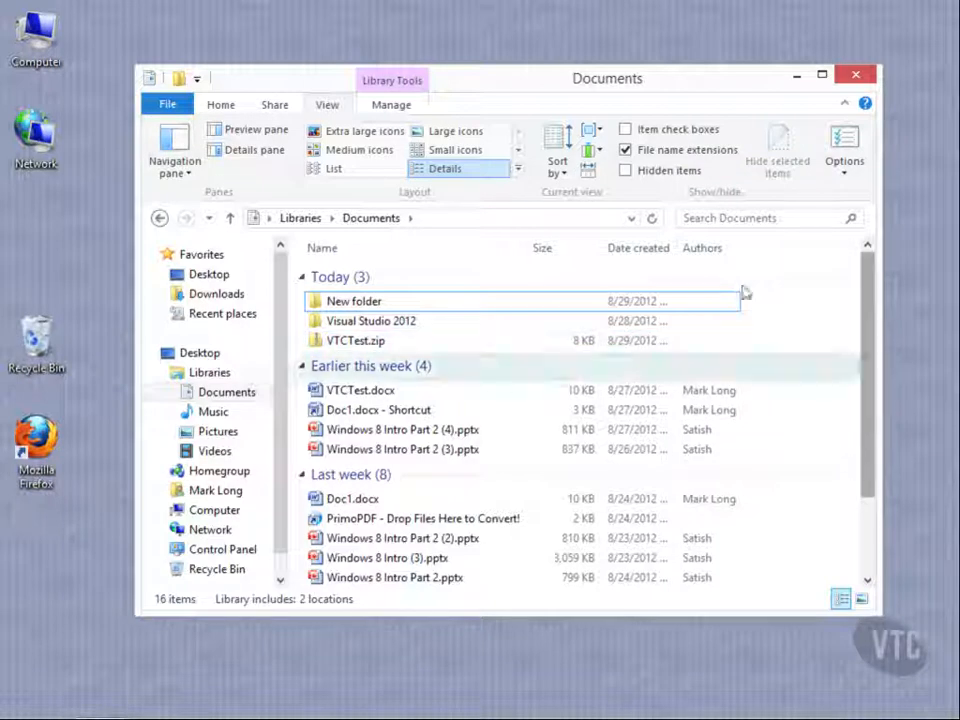
pyautogui.click(590, 172)
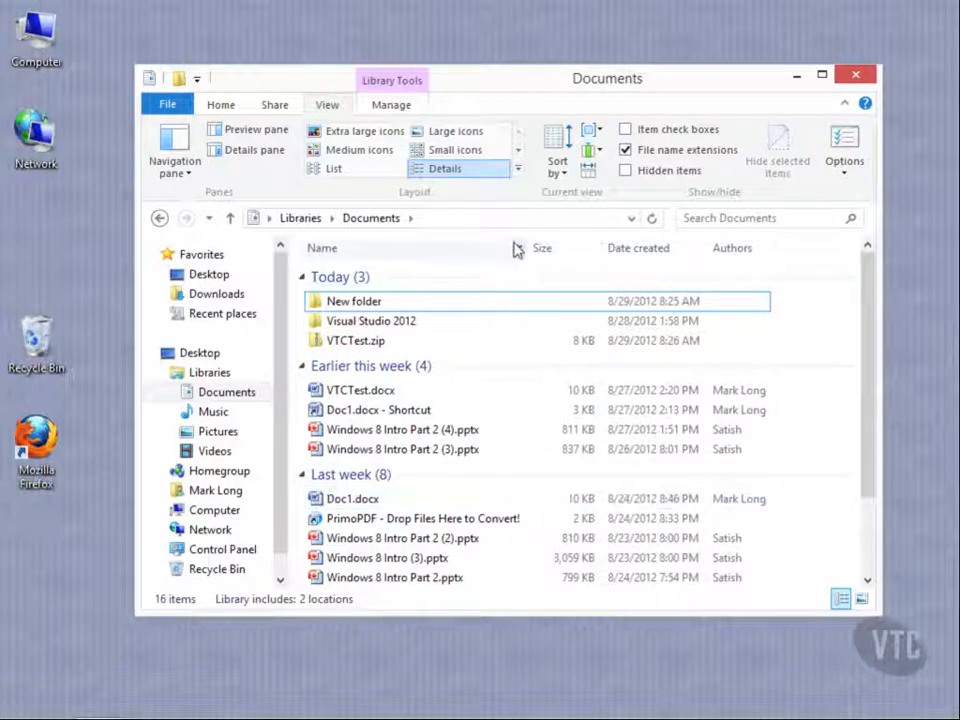
pyautogui.moveTo(526, 245); pyautogui.dragTo(456, 246)
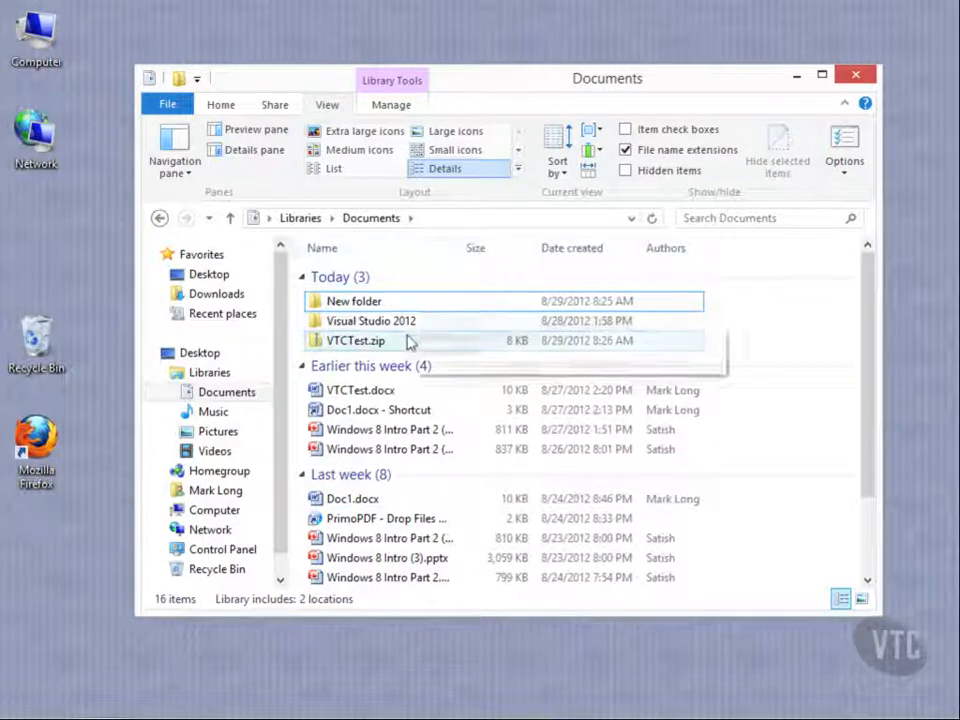
pyautogui.click(591, 175)
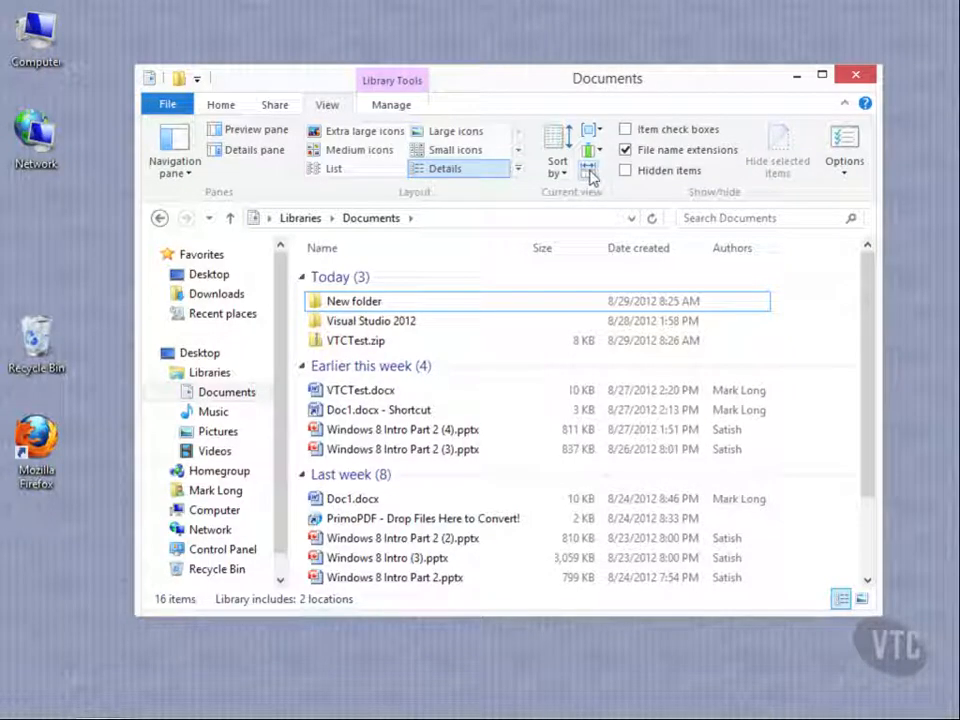
# View the save location choices for the Documents library and close them without changing anything
pyautogui.click(404, 108)
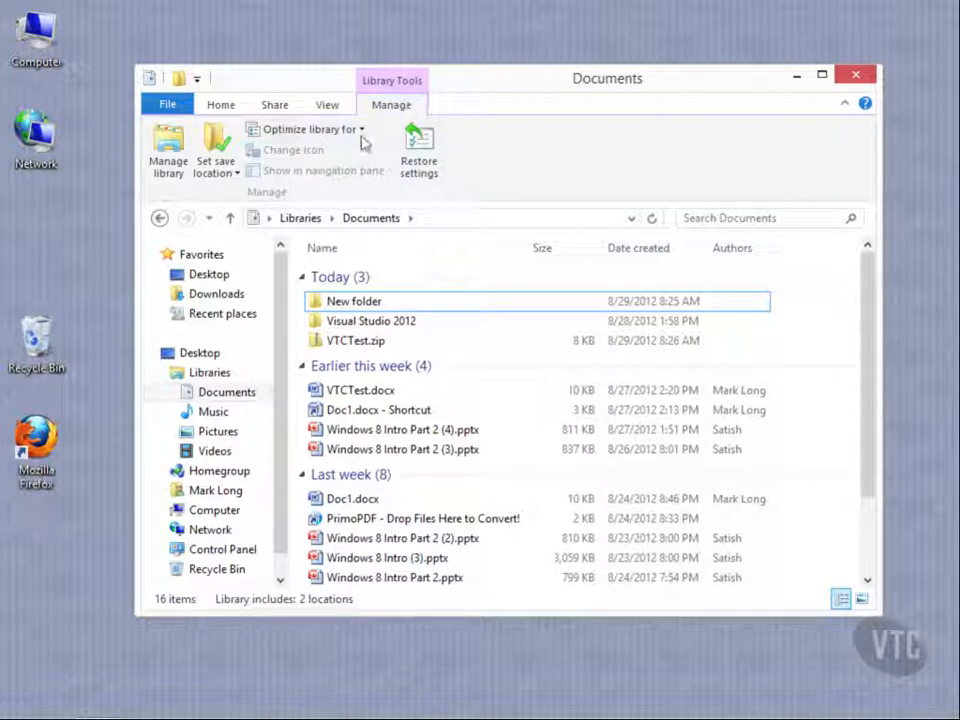
pyautogui.click(212, 171)
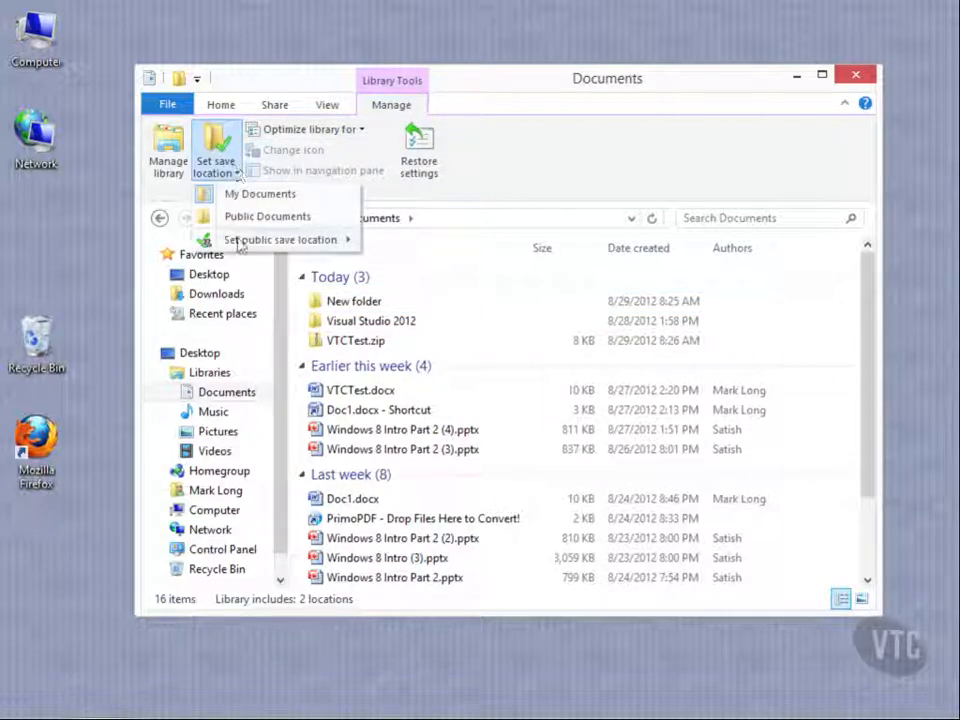
pyautogui.click(501, 161)
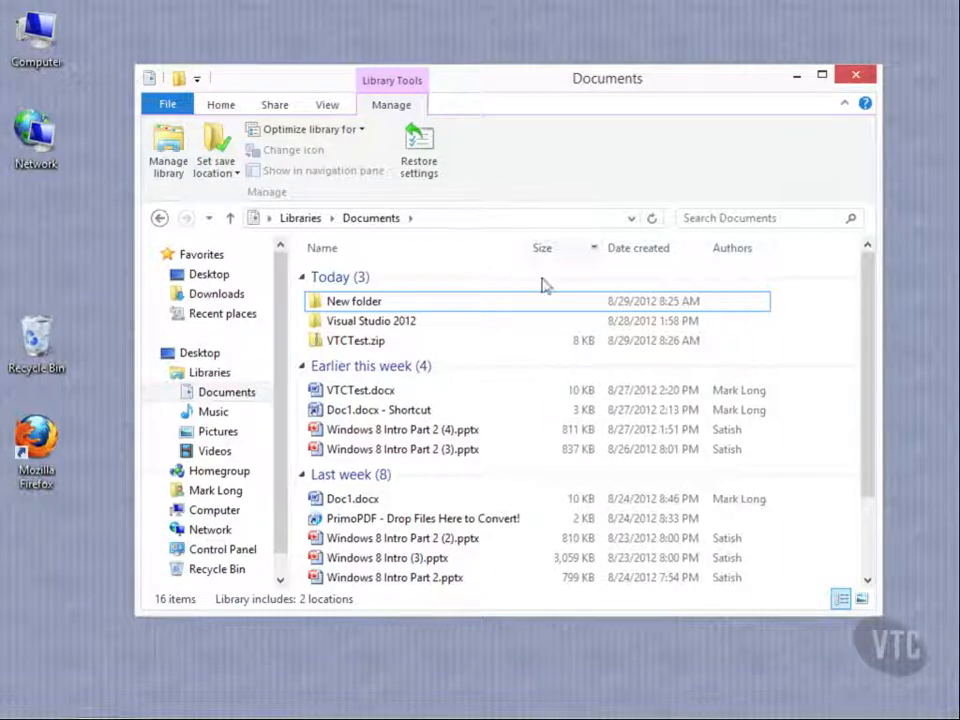
pyautogui.click(455, 300)
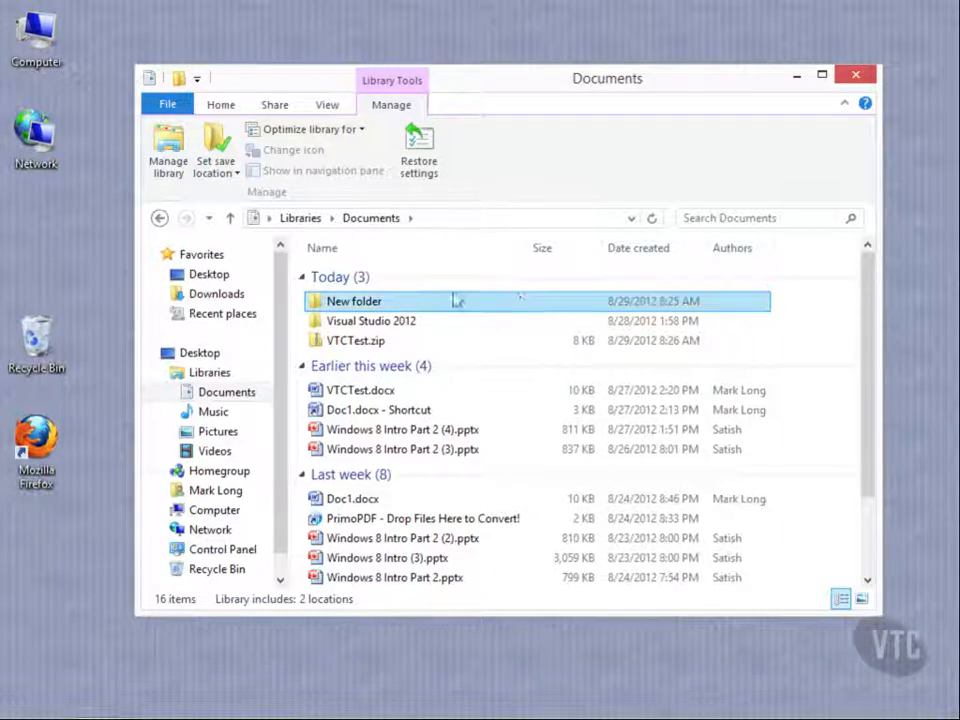
# Go to Computer and open Local Disk (C:)
pyautogui.click(236, 512)
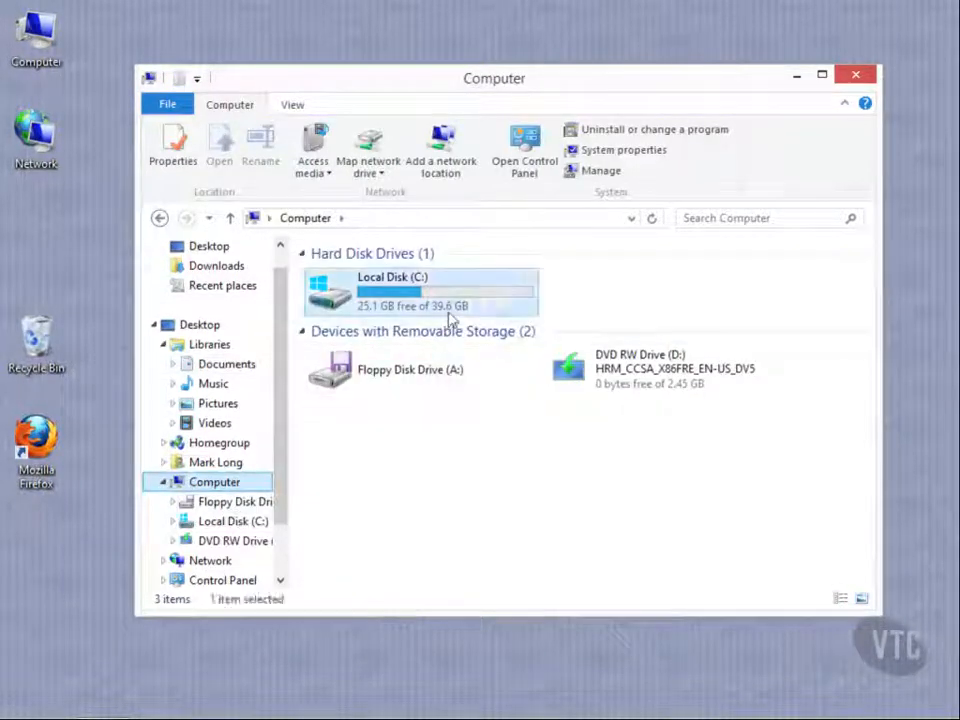
pyautogui.doubleClick(448, 285)
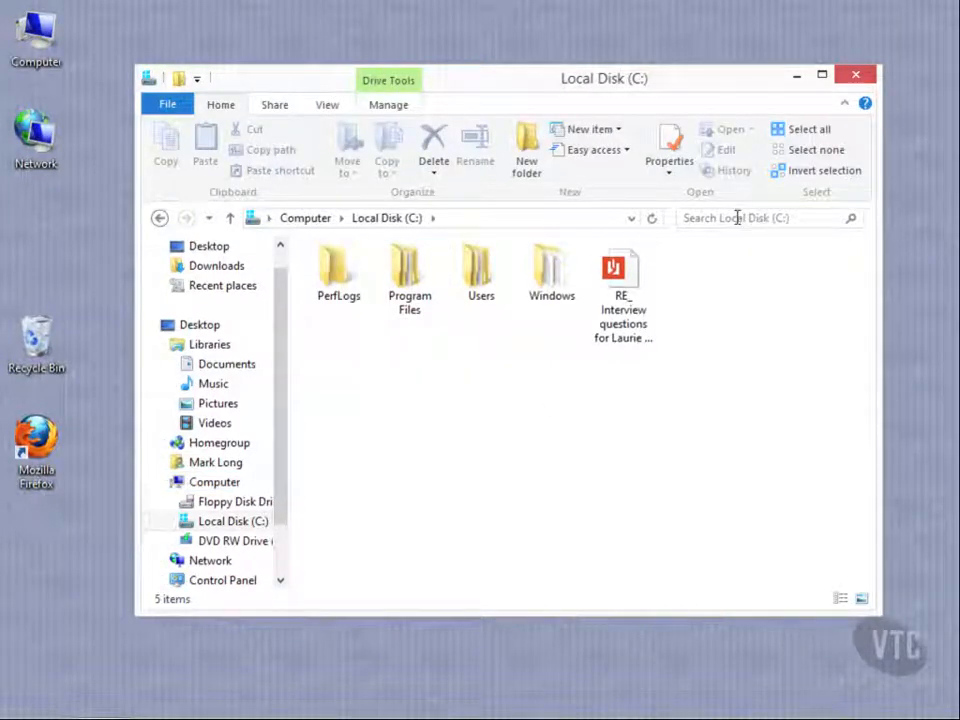
# Search Local Disk (C:) and all its subfolders for items modified last week, narrowed to tiny files of 0 - 10 KB
pyautogui.click(737, 218)
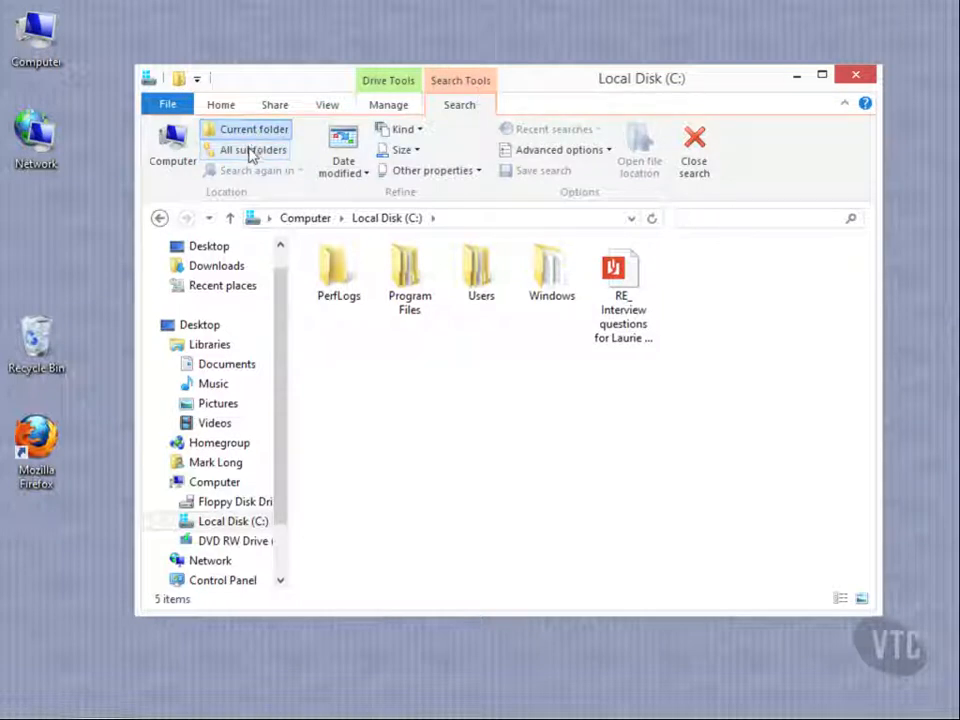
pyautogui.click(362, 172)
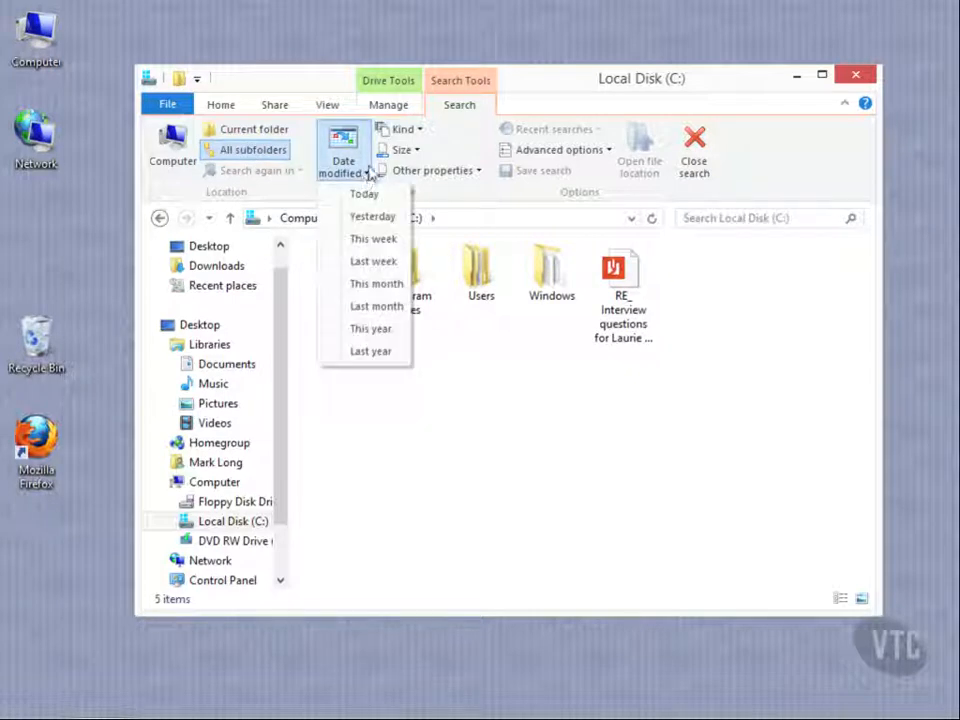
pyautogui.click(372, 262)
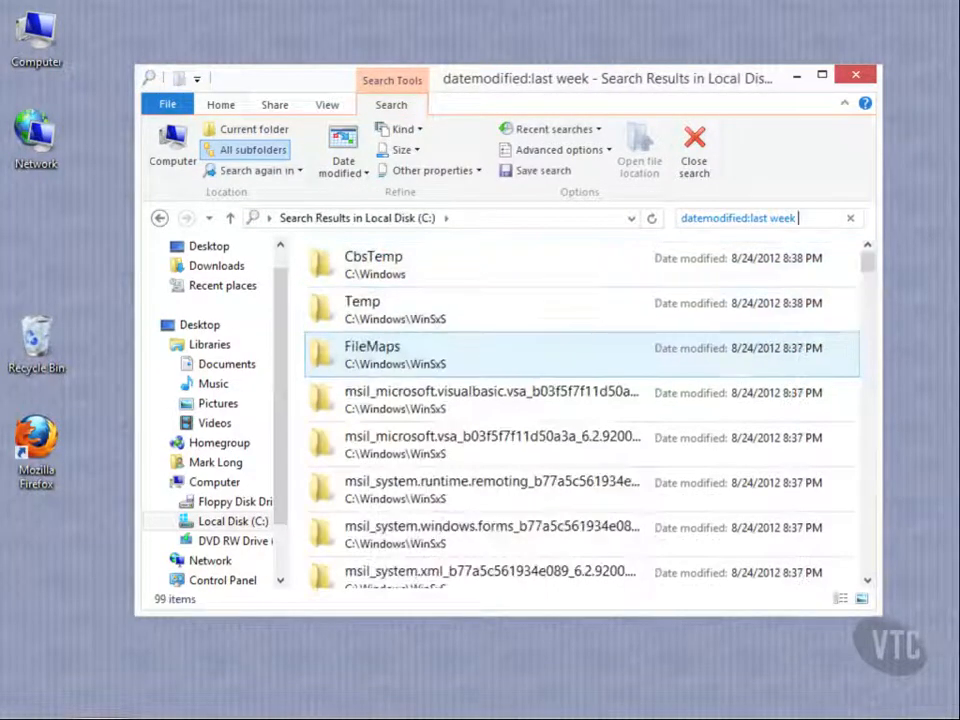
pyautogui.click(420, 151)
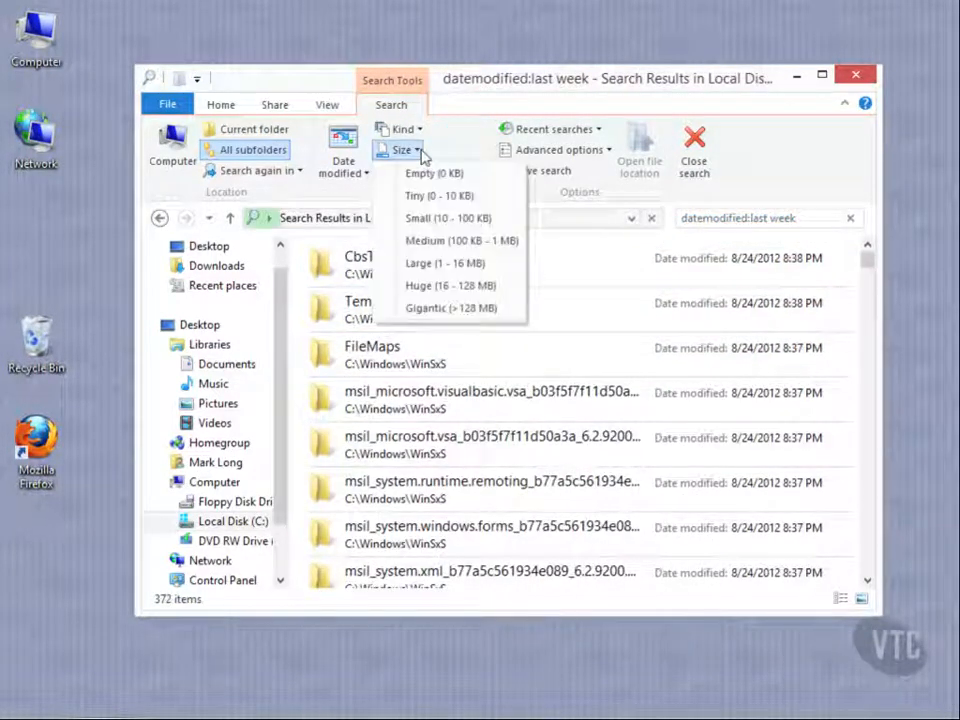
pyautogui.click(435, 196)
# Check the other search properties, rerun the recent search "datemodified:last week size:tiny", and close the search
pyautogui.click(477, 174)
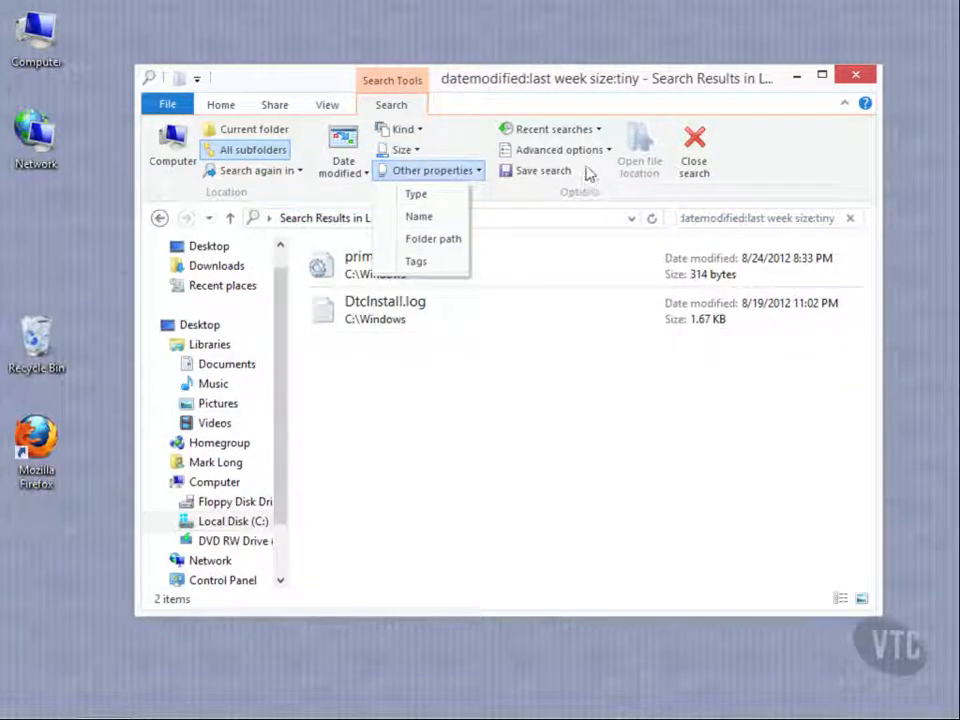
pyautogui.click(600, 130)
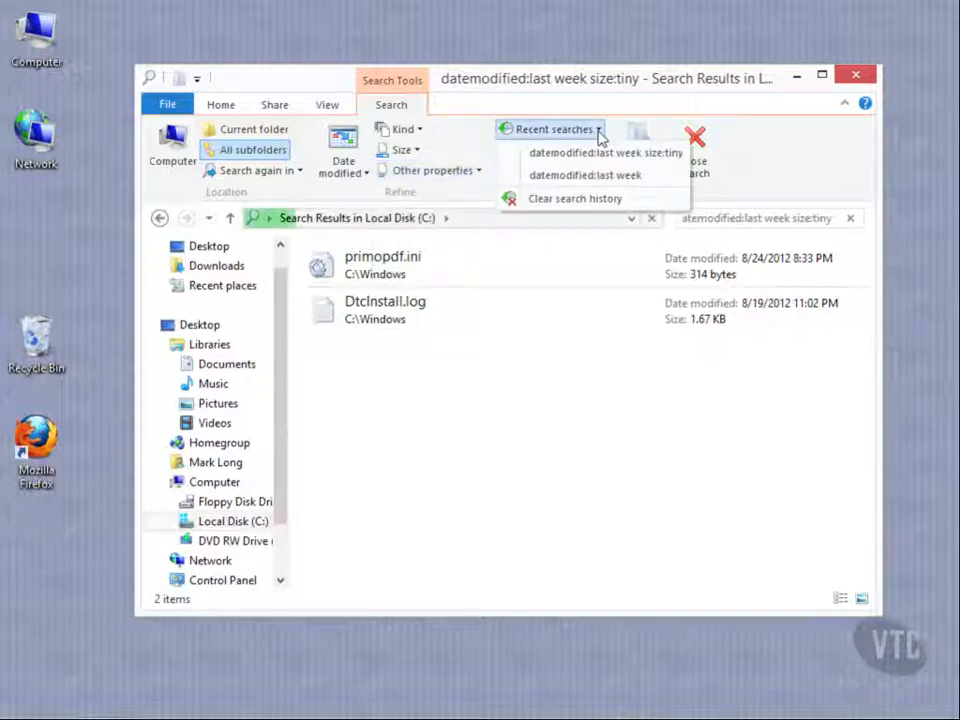
pyautogui.click(590, 152)
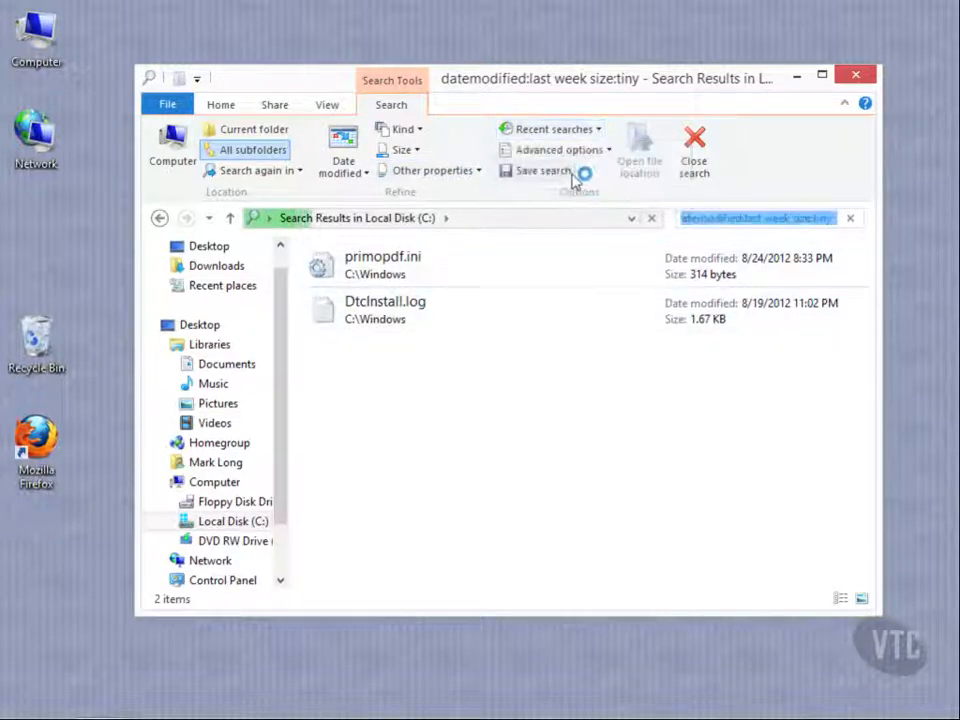
pyautogui.click(706, 172)
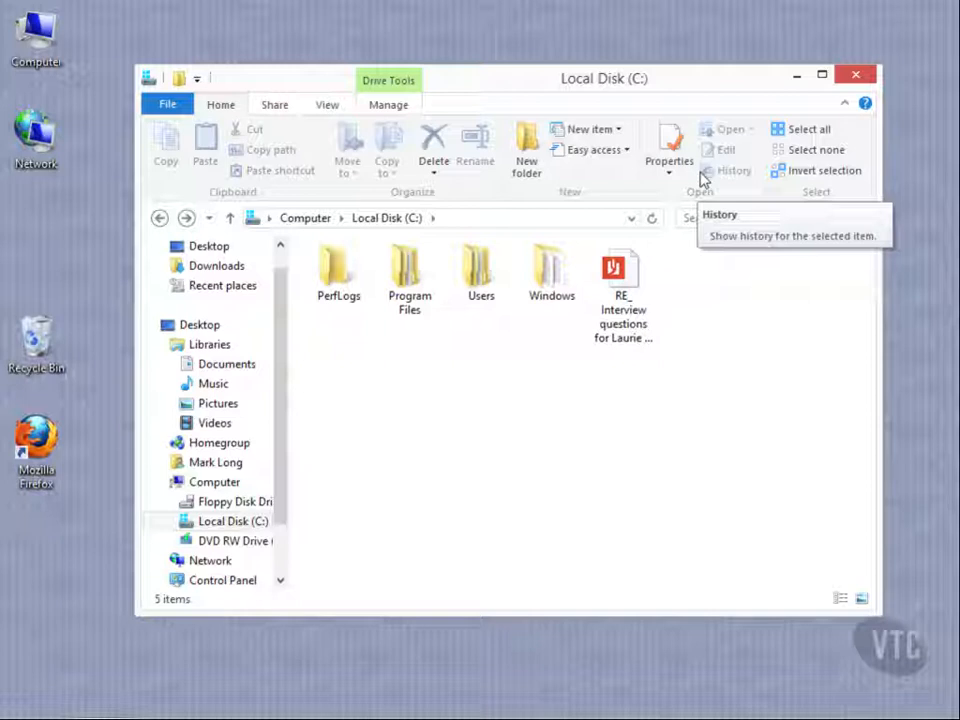
# View the drive management commands for Local Disk (C:), including the BitLocker choices, and select the Users folder
pyautogui.click(390, 105)
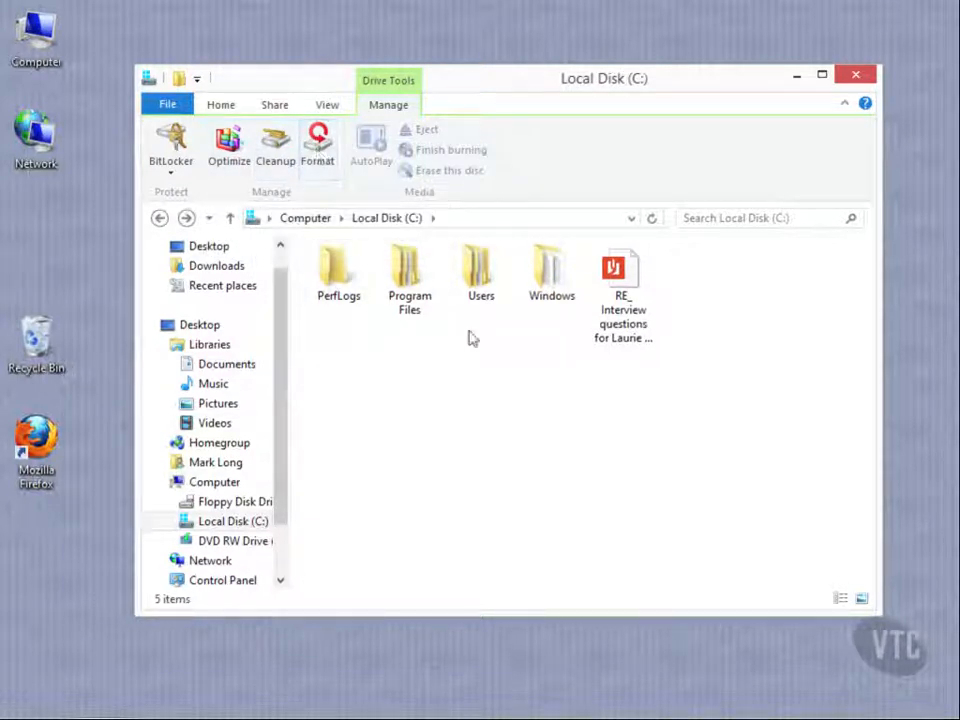
pyautogui.click(190, 172)
pyautogui.click(404, 459)
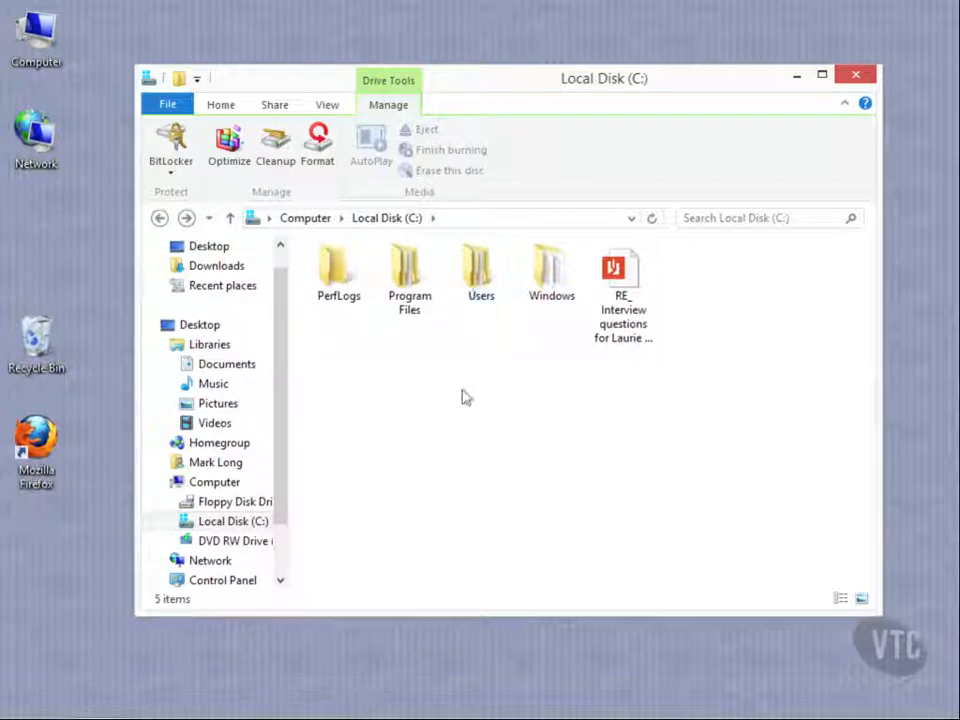
pyautogui.click(482, 292)
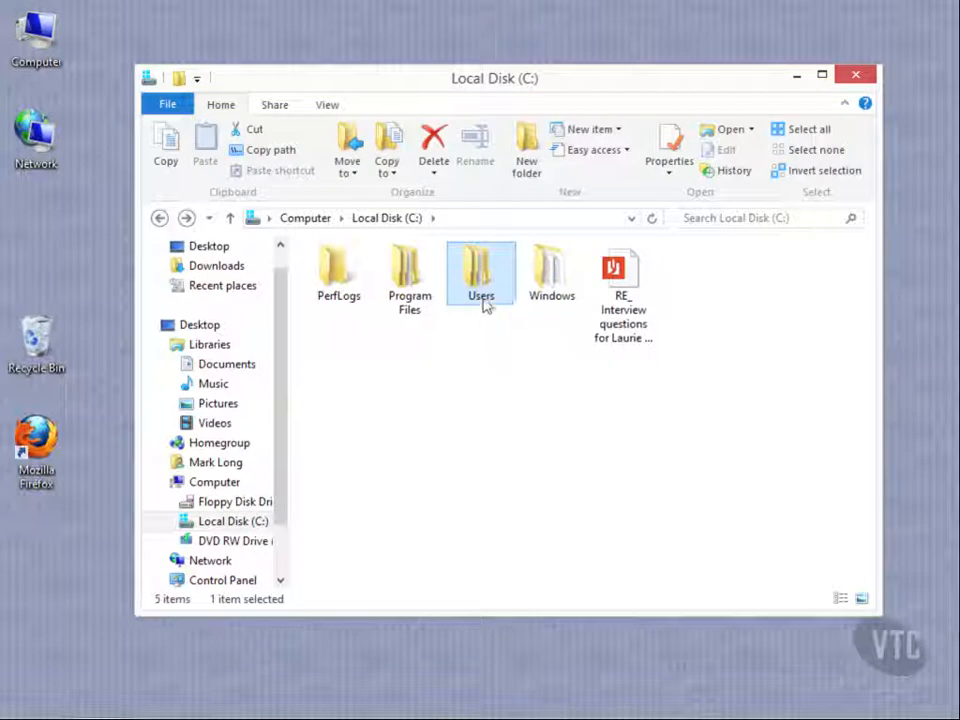
# Open the Windows folder on Local Disk (C:) and go into its System32 subfolder
pyautogui.doubleClick(546, 282)
pyautogui.scroll(-8, 473, 381)
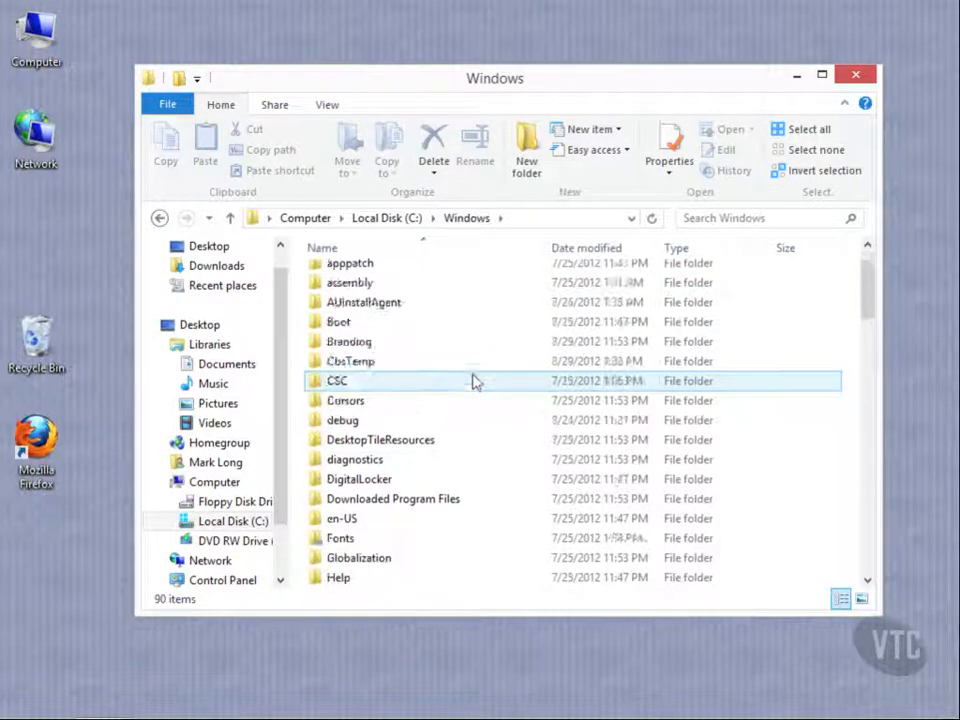
pyautogui.scroll(-5, 473, 381)
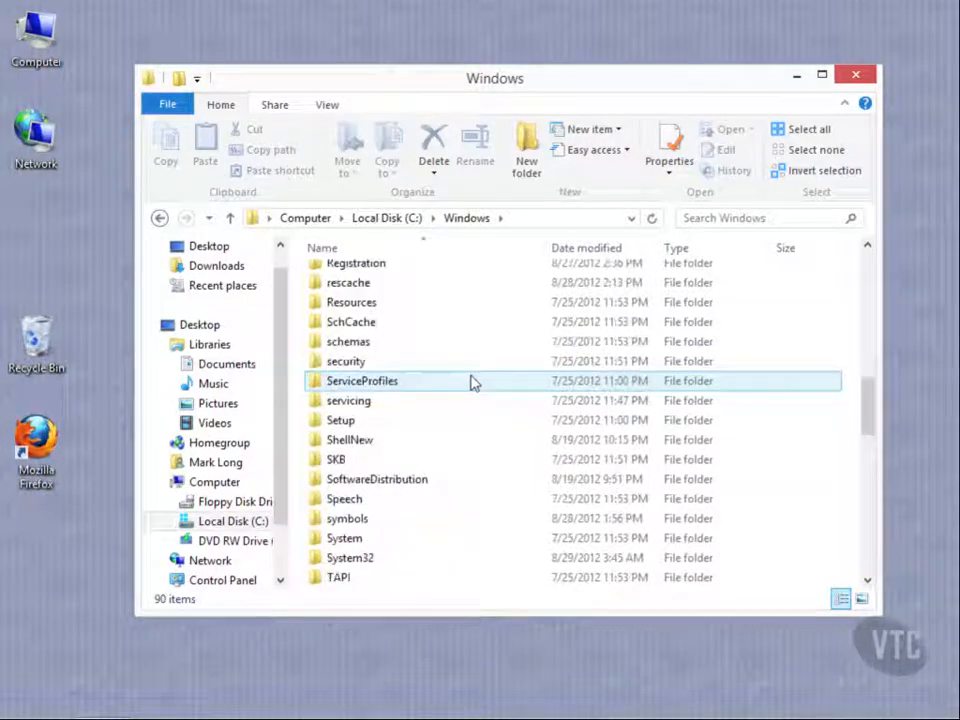
pyautogui.click(358, 503)
pyautogui.doubleClick(358, 503)
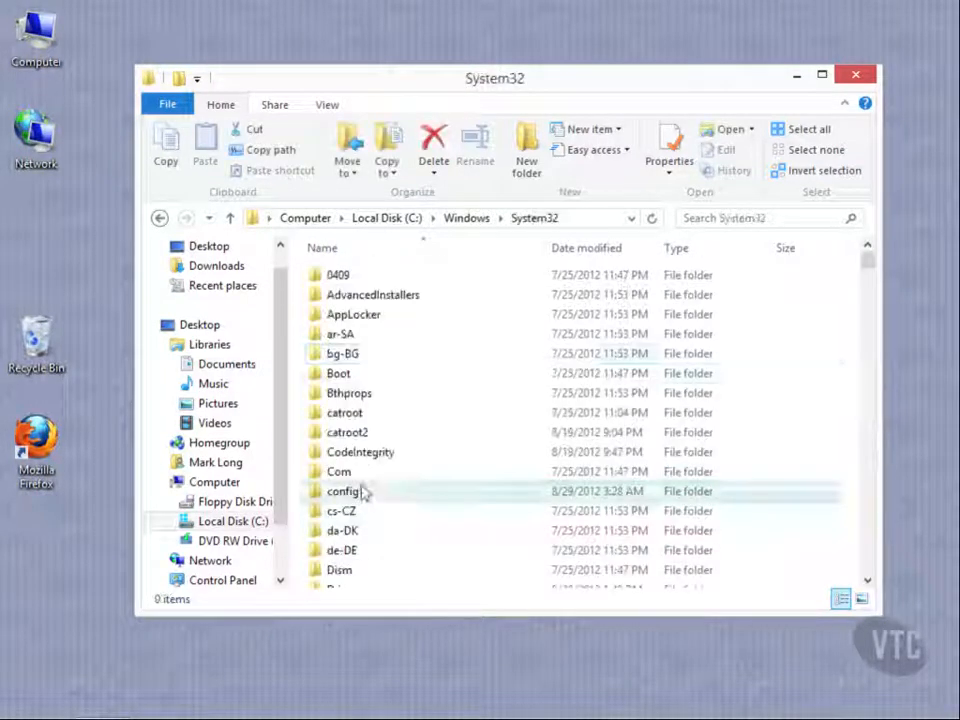
pyautogui.click(447, 335)
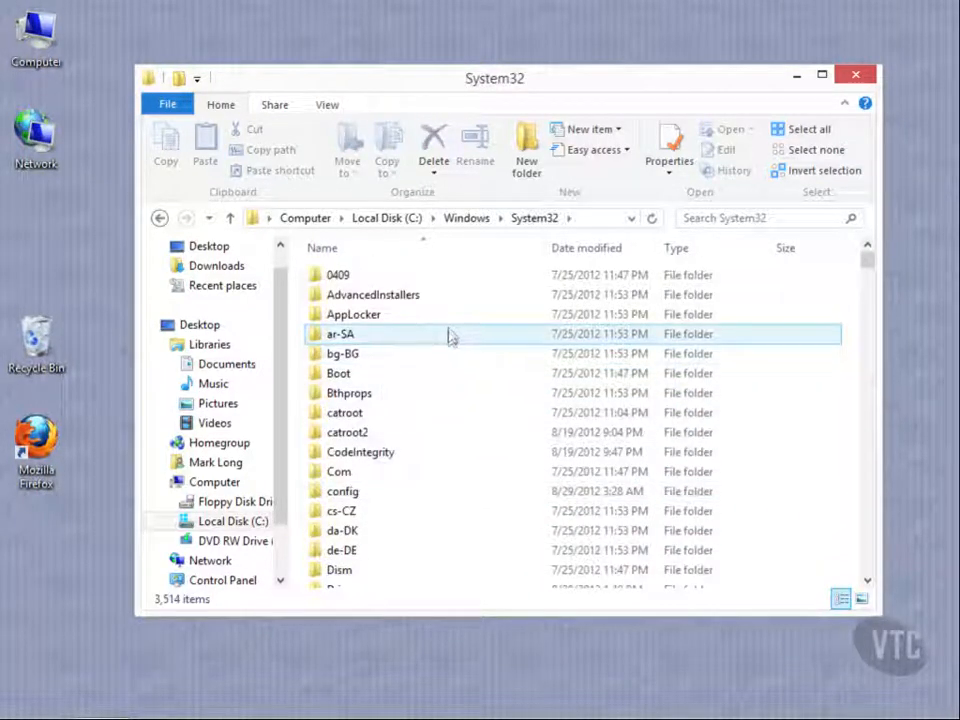
# Open a standard command prompt at the System32 folder from File Explorer and close it
pyautogui.click(168, 108)
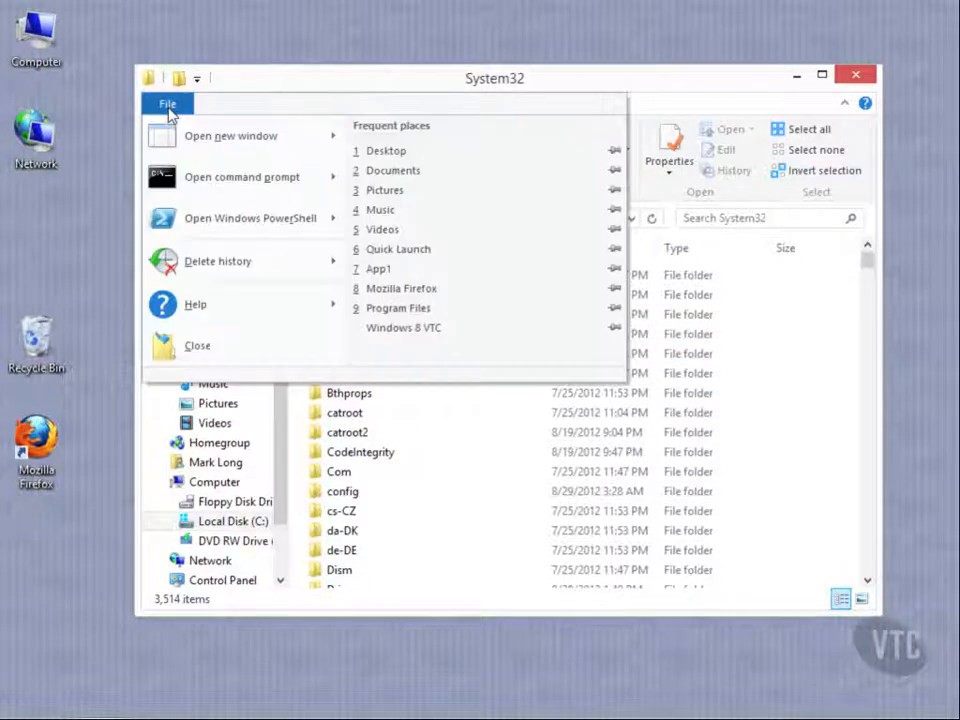
pyautogui.moveTo(218, 187)
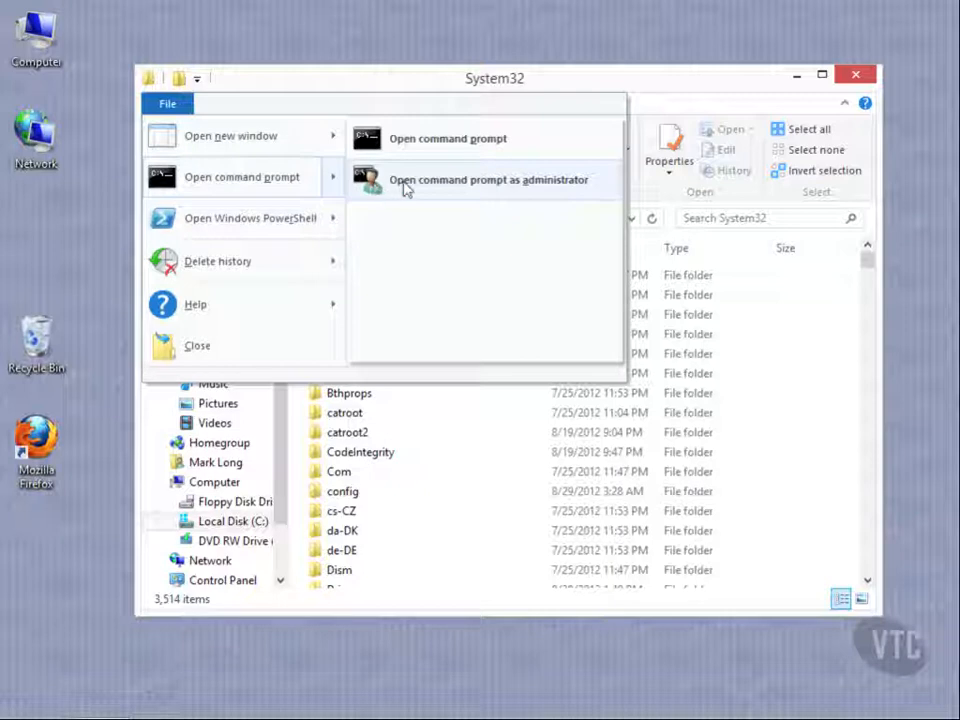
pyautogui.click(421, 142)
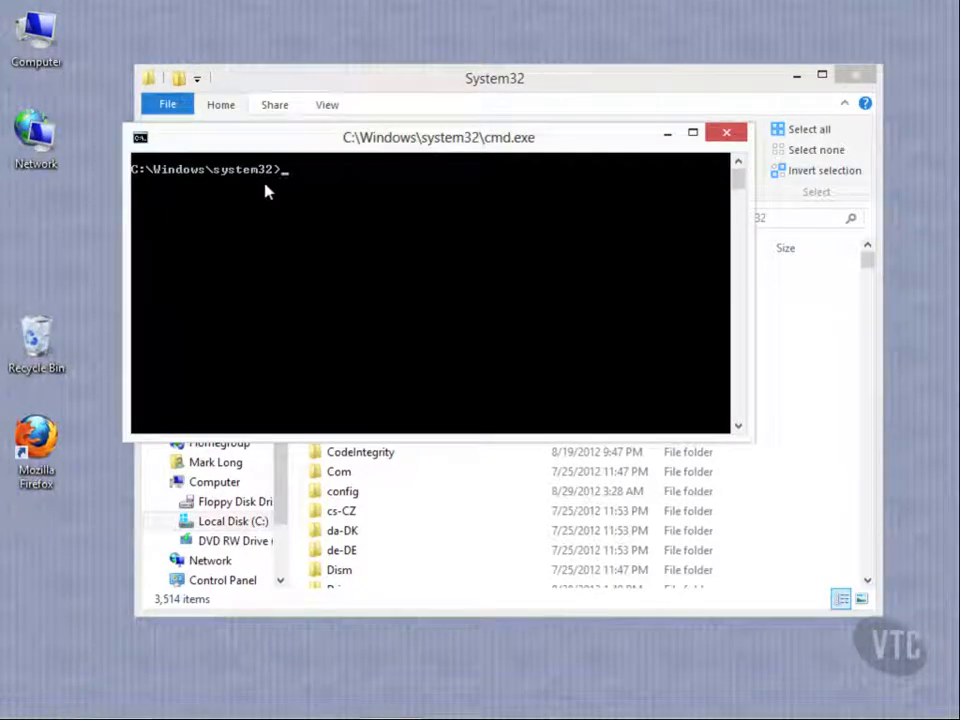
pyautogui.click(726, 133)
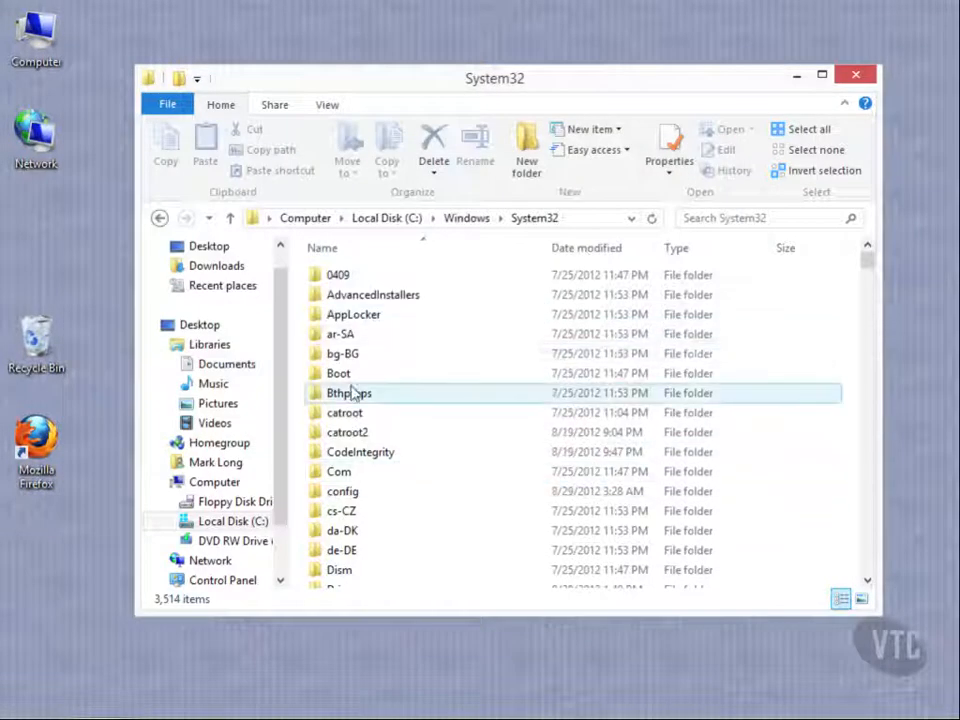
# Select the bg-BG folder, open a standard command prompt at that location, and close it
pyautogui.click(352, 358)
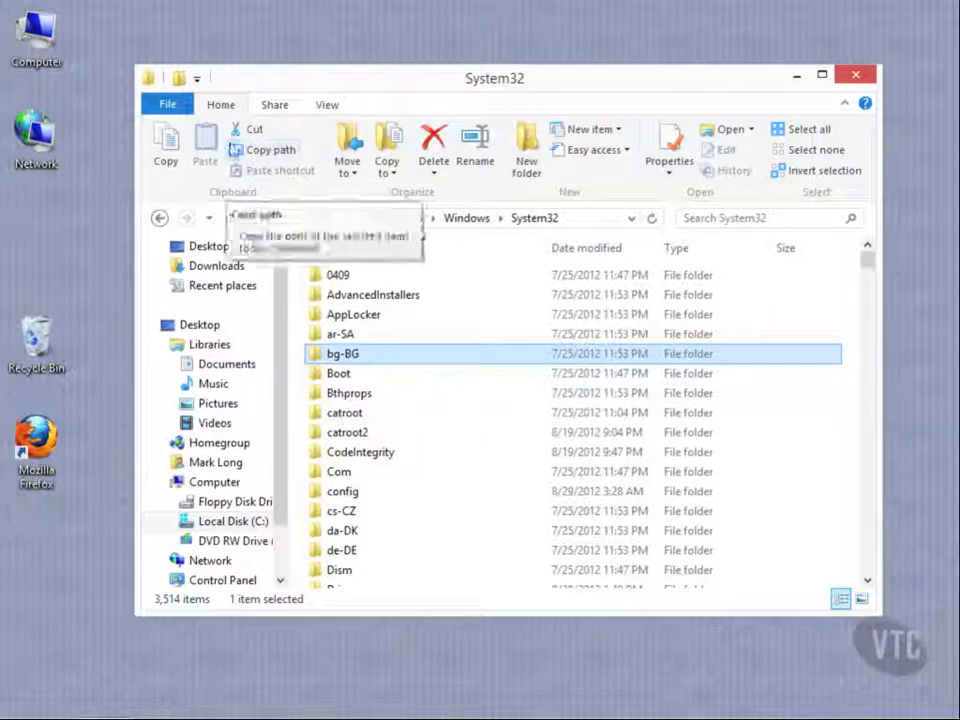
pyautogui.click(169, 106)
pyautogui.click(262, 180)
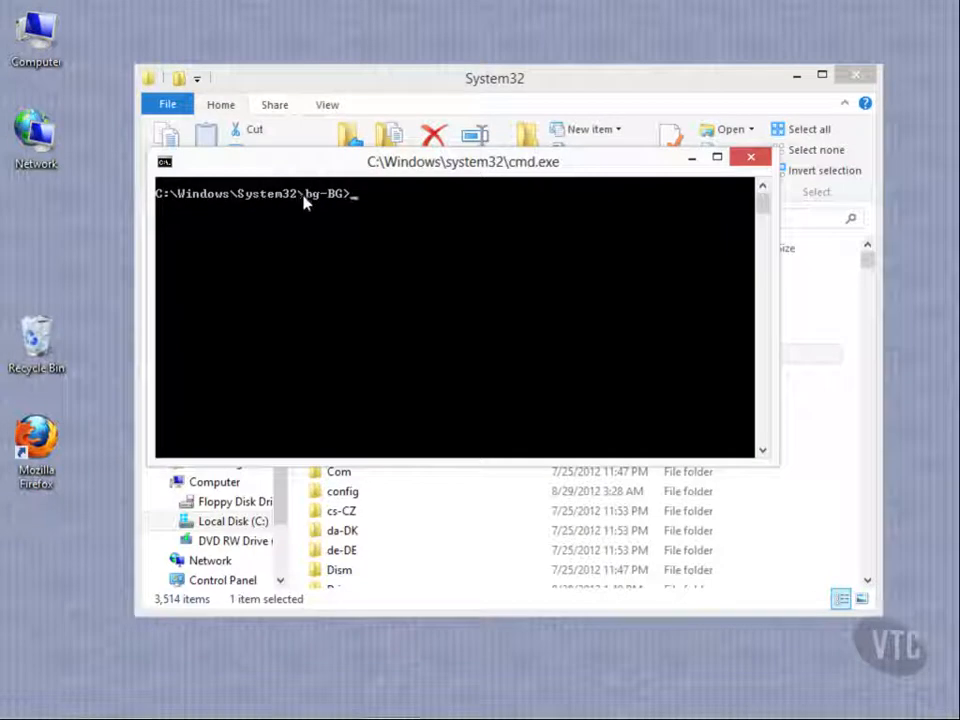
pyautogui.click(748, 162)
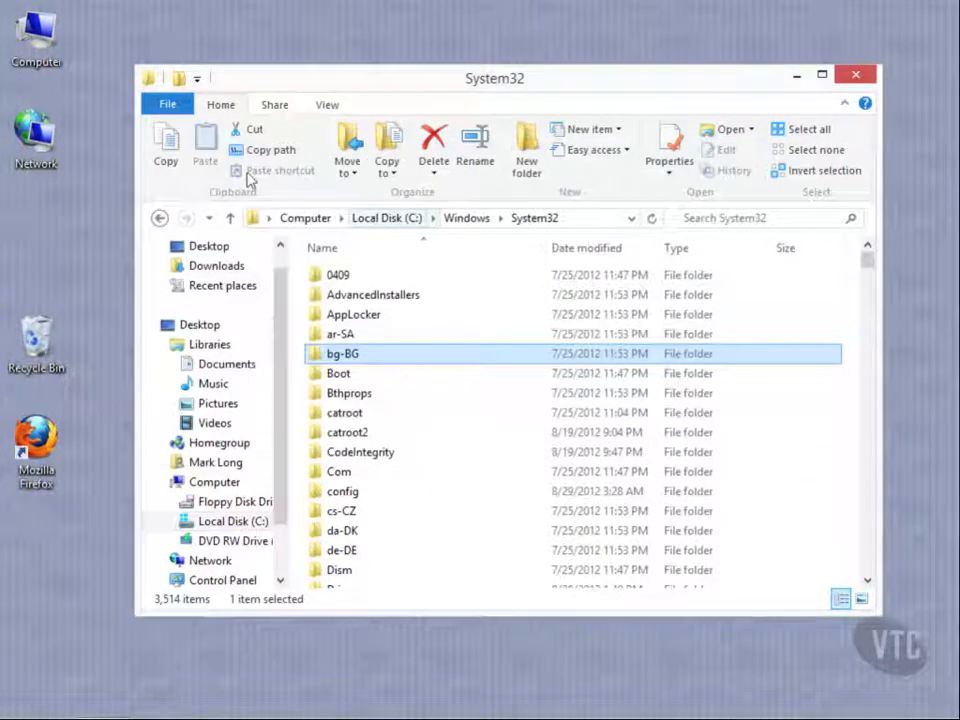
# Open a command prompt as administrator at the bg-BG folder, allow the User Account Control request, and close the prompt
pyautogui.click(167, 104)
pyautogui.moveTo(231, 180)
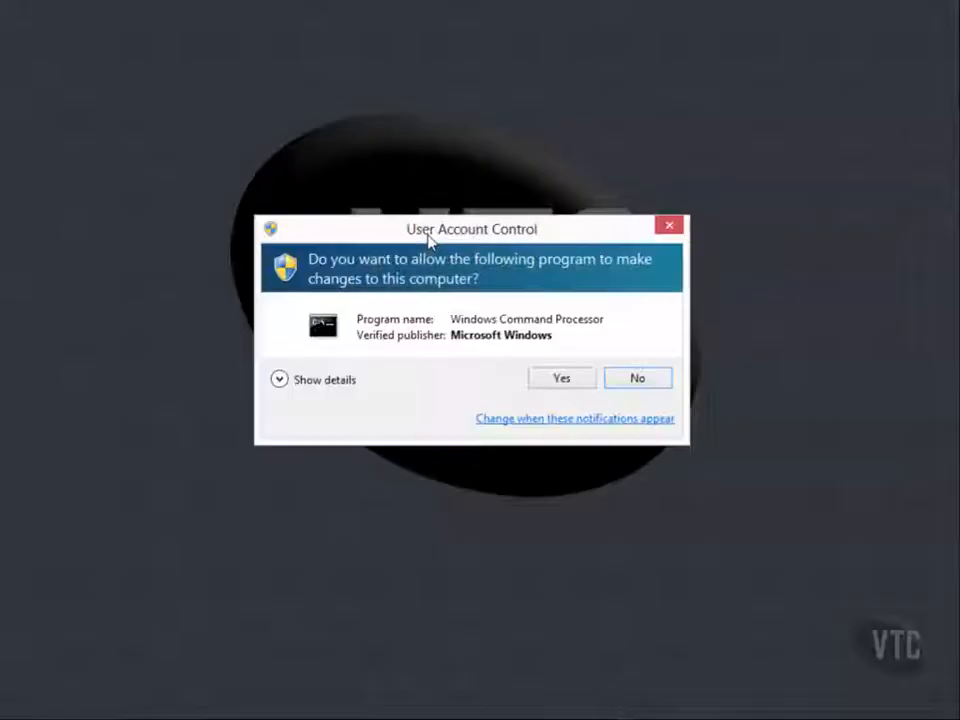
pyautogui.click(563, 379)
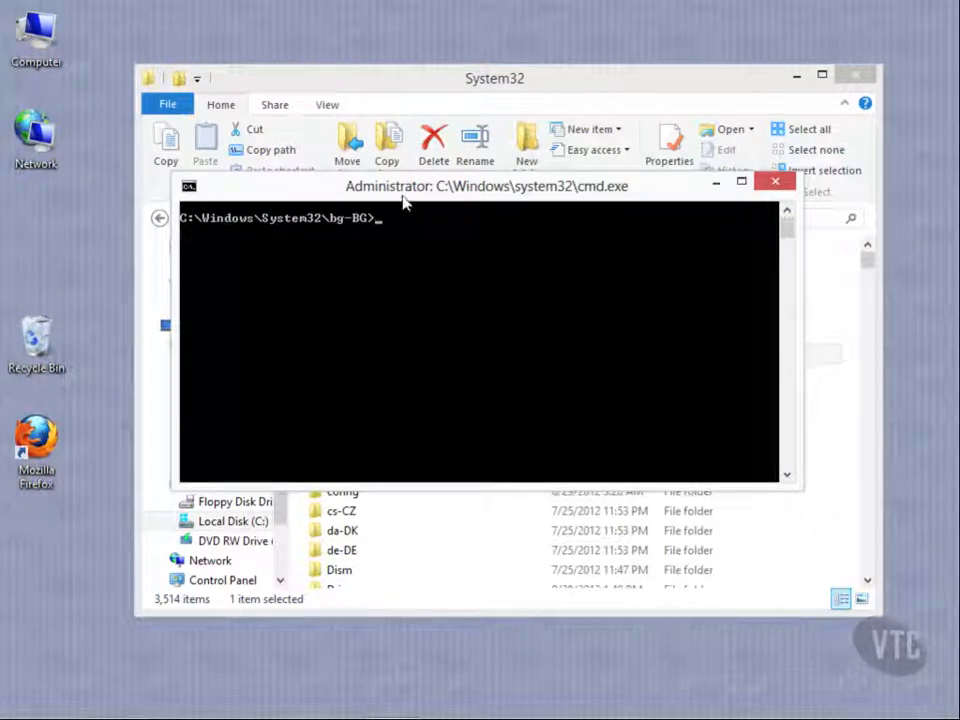
pyautogui.click(781, 181)
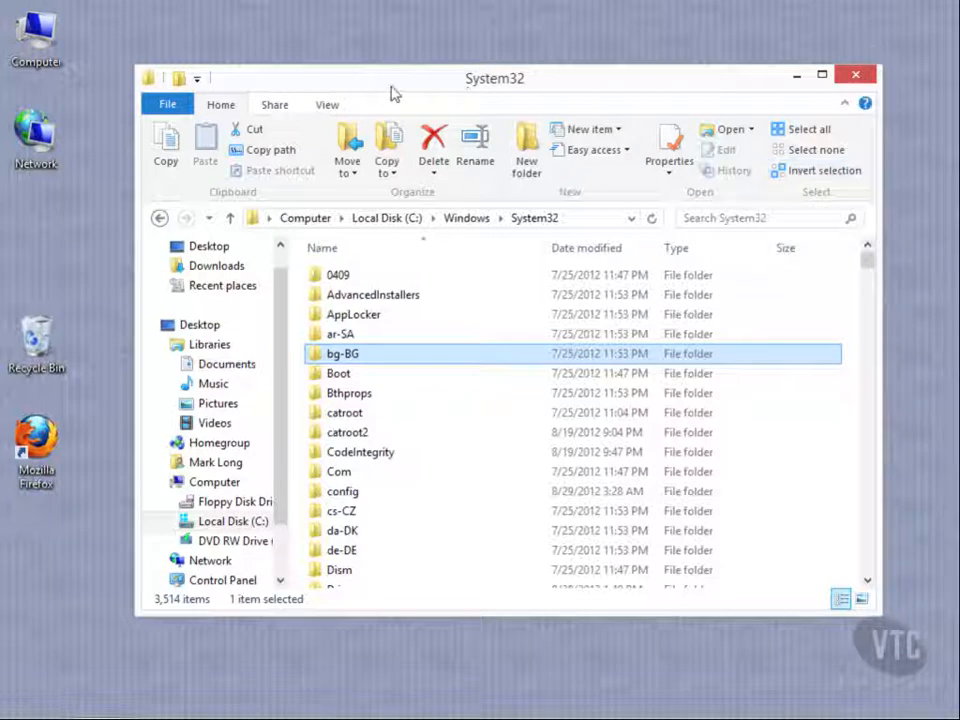
# Add the Delete command to the Quick Access Toolbar and close the System32 window
pyautogui.click(198, 80)
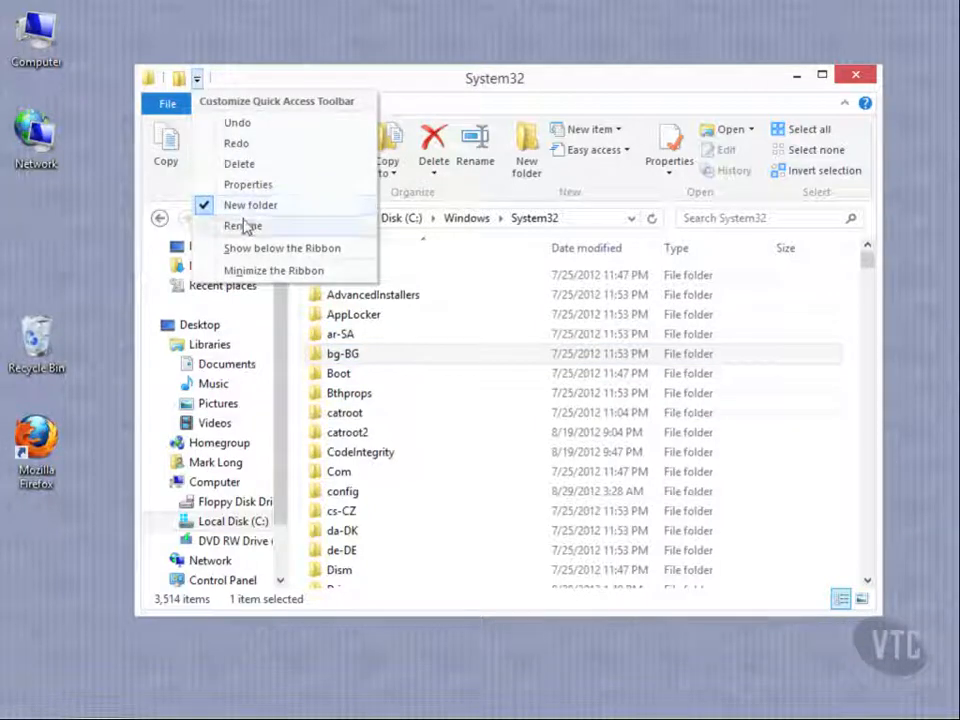
pyautogui.click(246, 163)
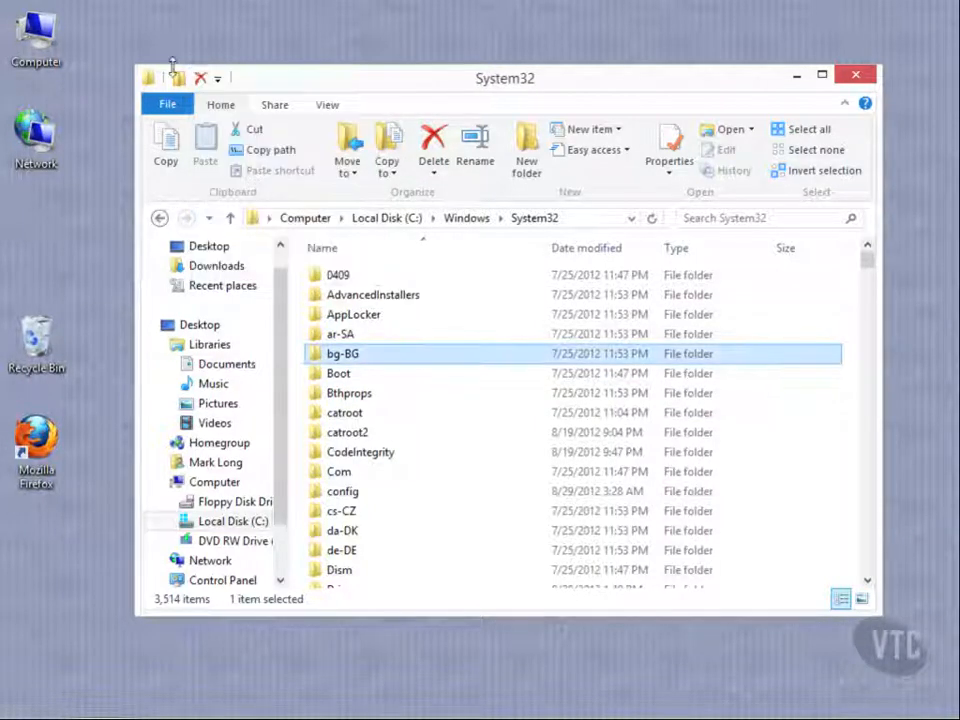
pyautogui.click(856, 76)
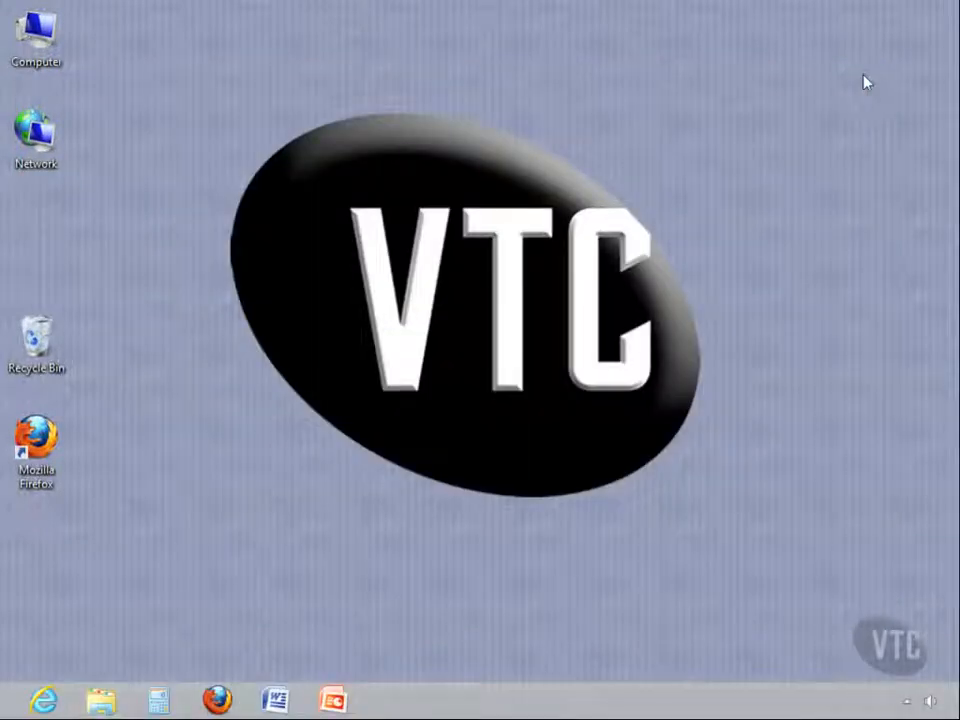